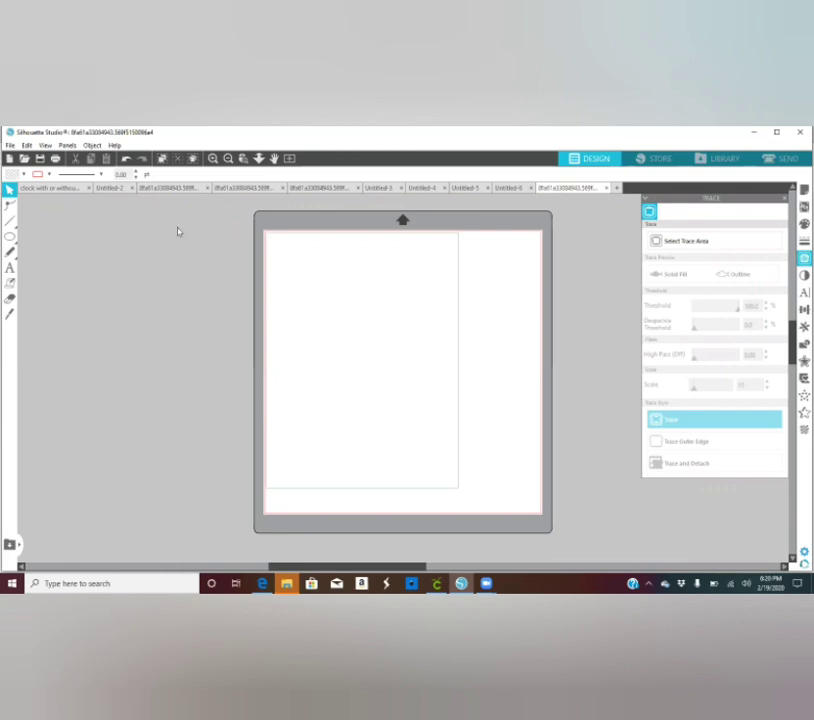
pyautogui.click(27, 145)
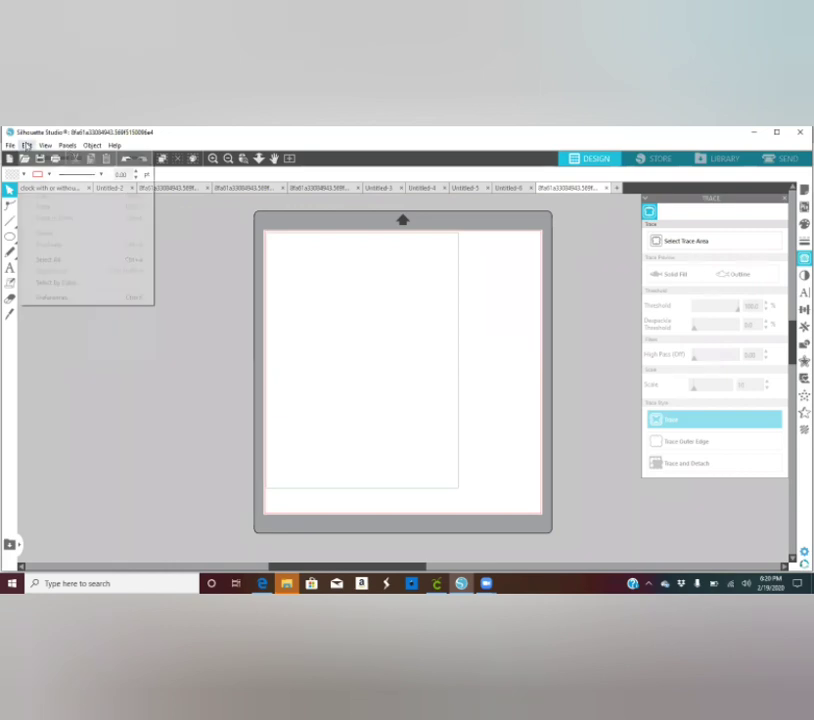
pyautogui.click(10, 145)
pyautogui.moveTo(43, 146)
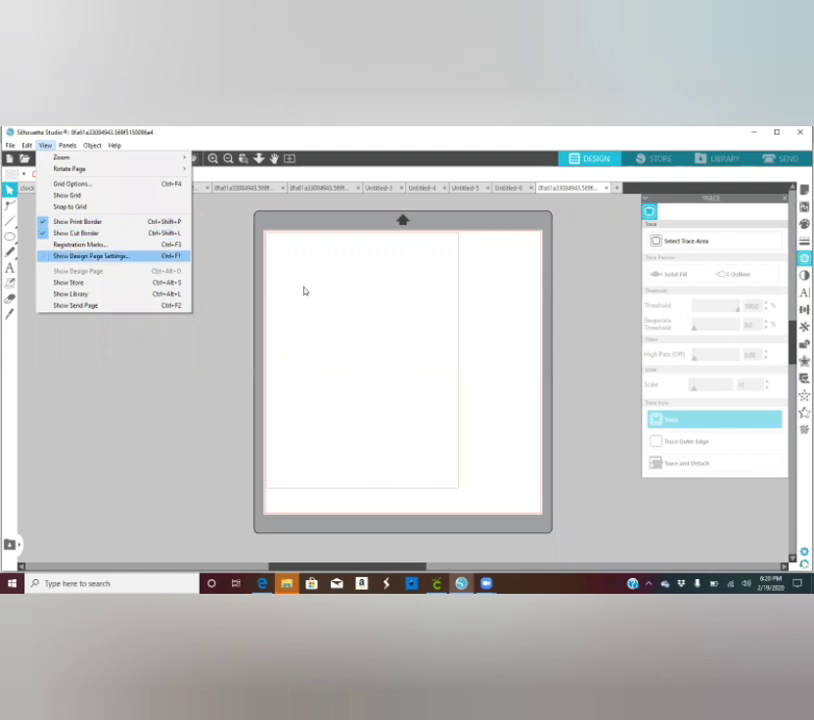
pyautogui.click(335, 296)
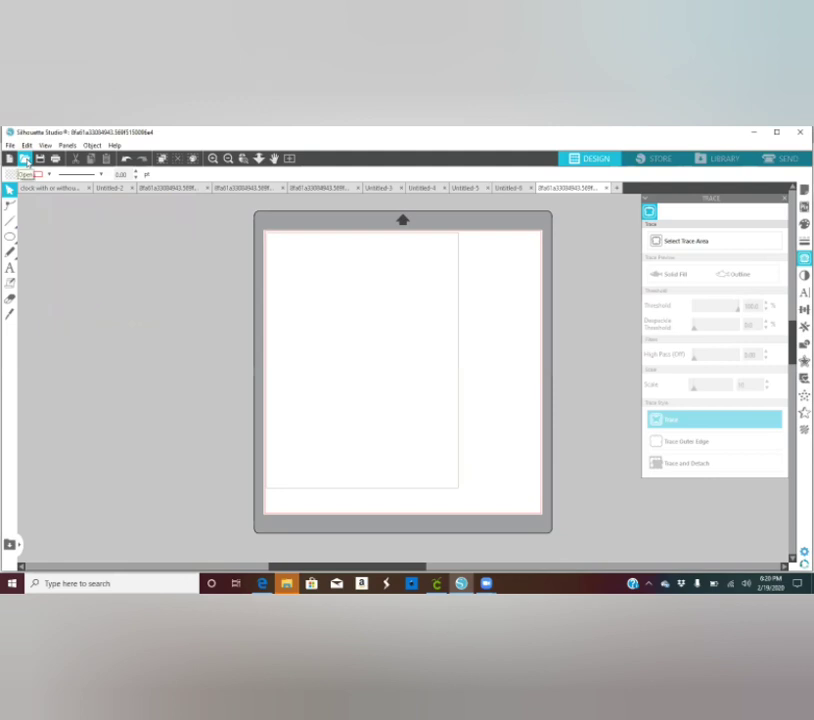
# Open the purple-and-gold portrait image from the Pictures folder
pyautogui.click(24, 160)
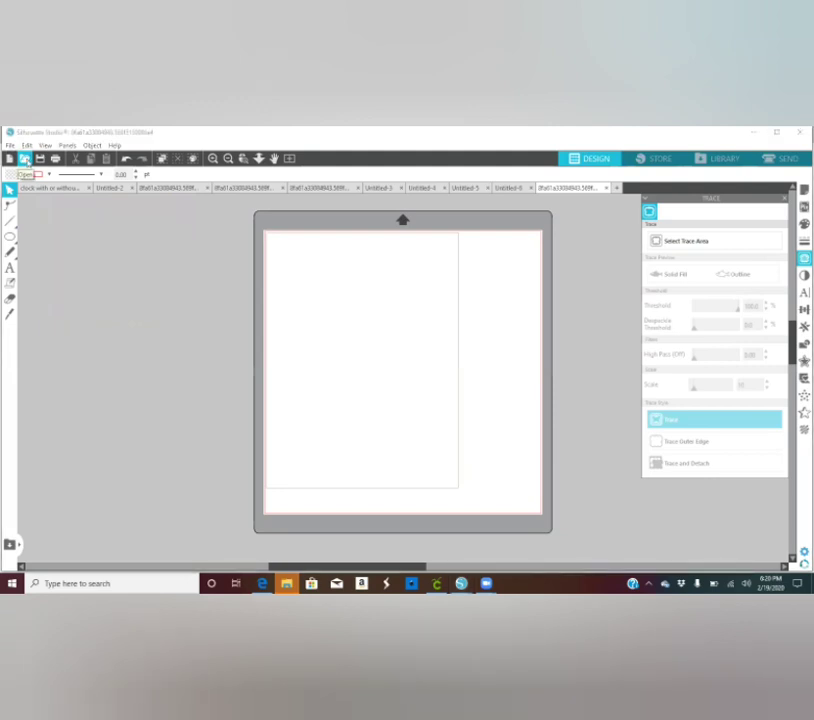
pyautogui.click(301, 238)
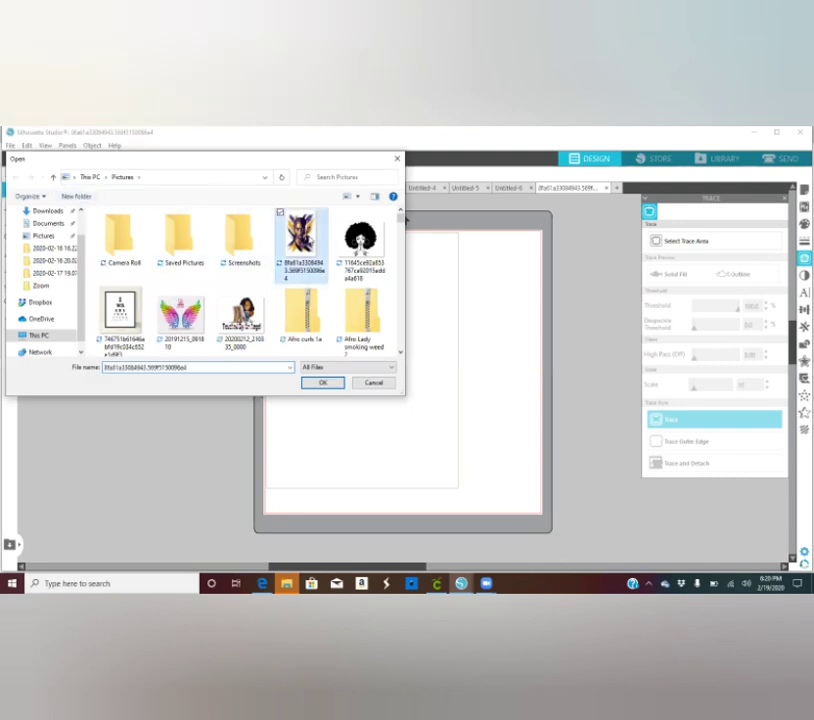
pyautogui.click(324, 384)
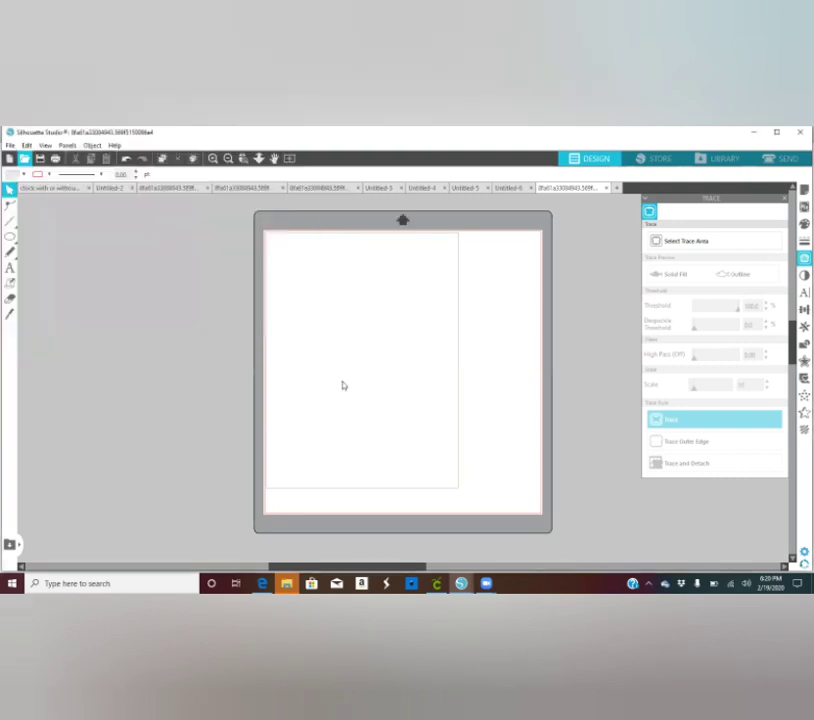
pyautogui.click(283, 276)
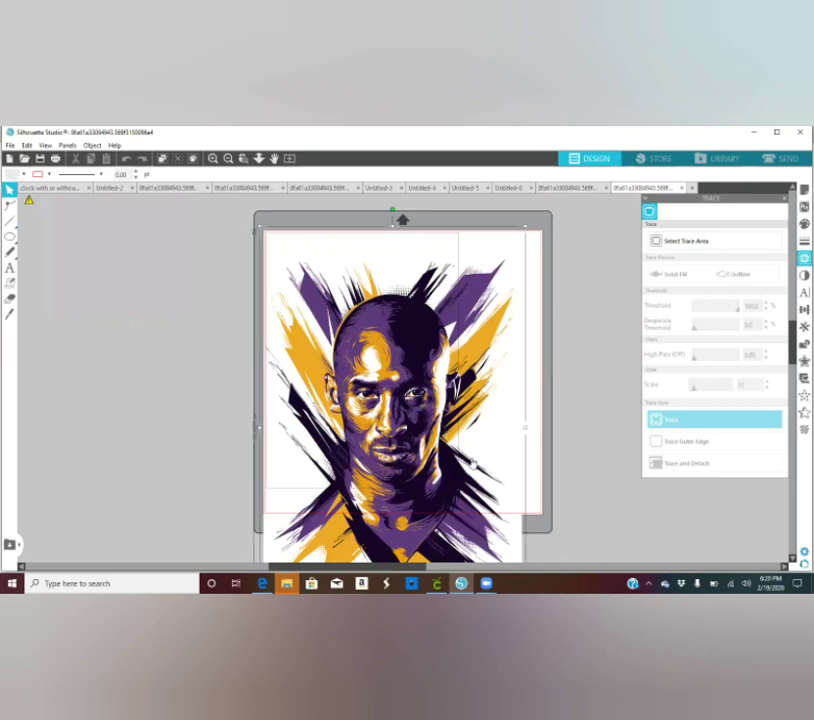
# Scale the portrait image down to about 8.9 by 13.4 in and place it near the middle of the cutting mat
pyautogui.moveTo(495, 552); pyautogui.dragTo(503, 474)
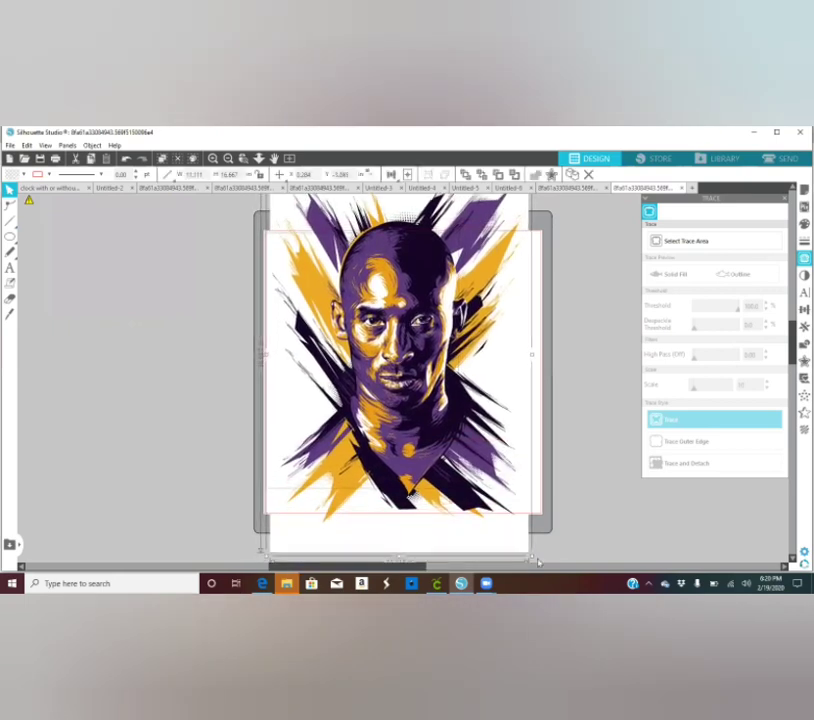
pyautogui.moveTo(530, 556); pyautogui.dragTo(480, 478)
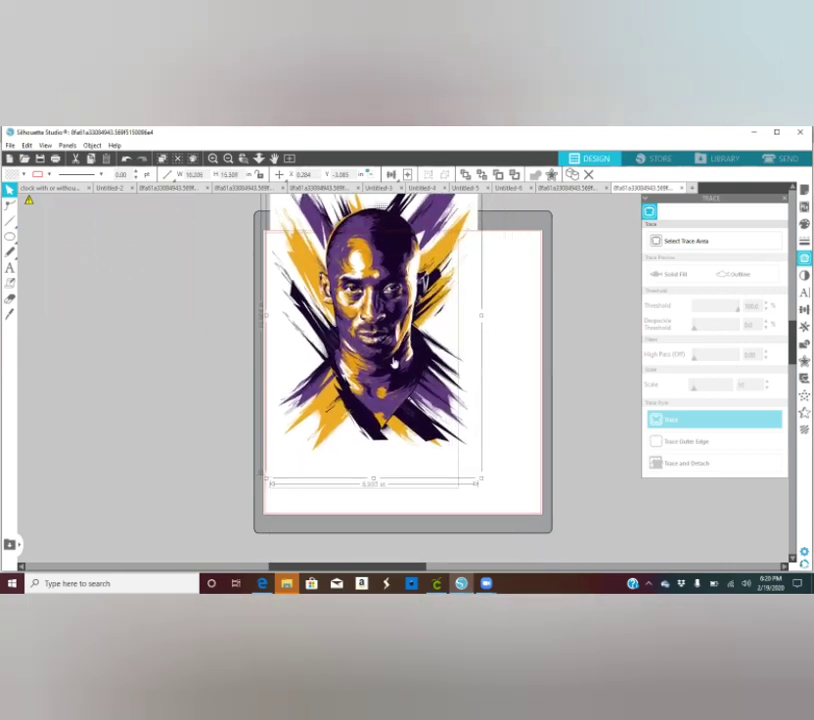
pyautogui.moveTo(394, 362); pyautogui.dragTo(445, 417)
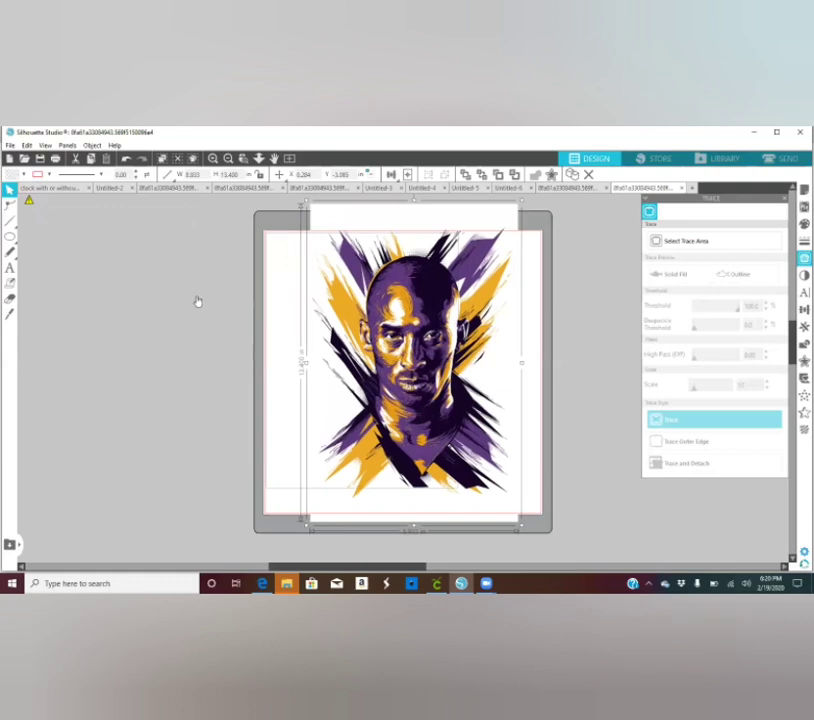
# Draw an ellipse about 7.2 in wide and 7.4 in high over the portrait's face
pyautogui.click(10, 236)
pyautogui.click(55, 237)
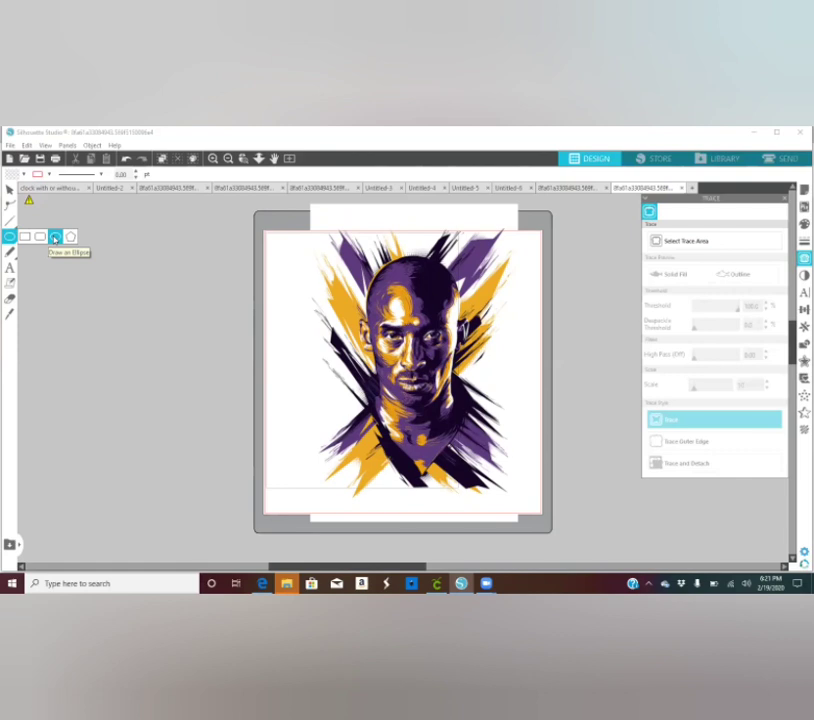
pyautogui.moveTo(296, 253); pyautogui.dragTo(465, 431)
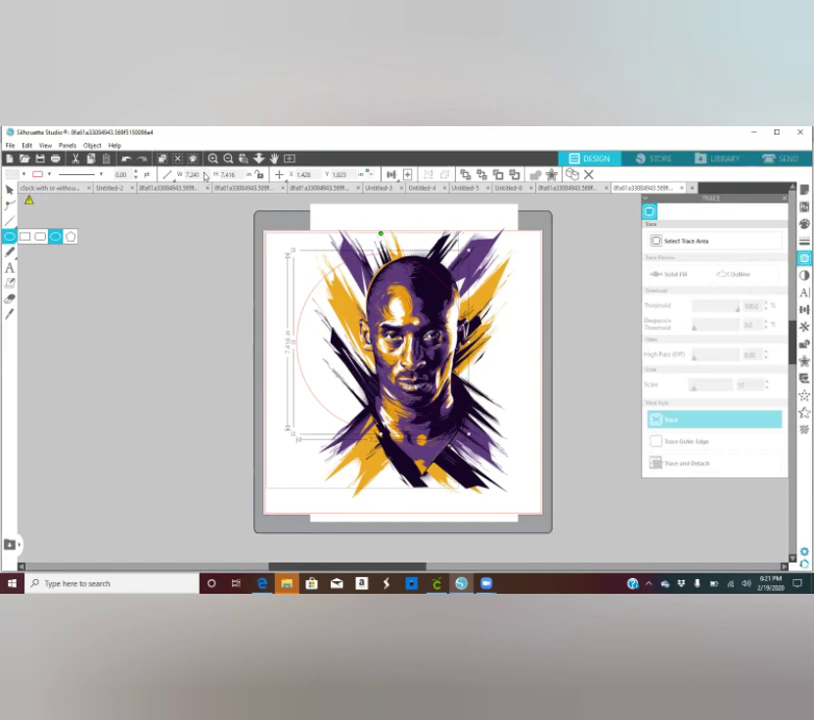
# Set the ellipse's width and height to 7.25 in each to make it a circle
pyautogui.click(190, 174)
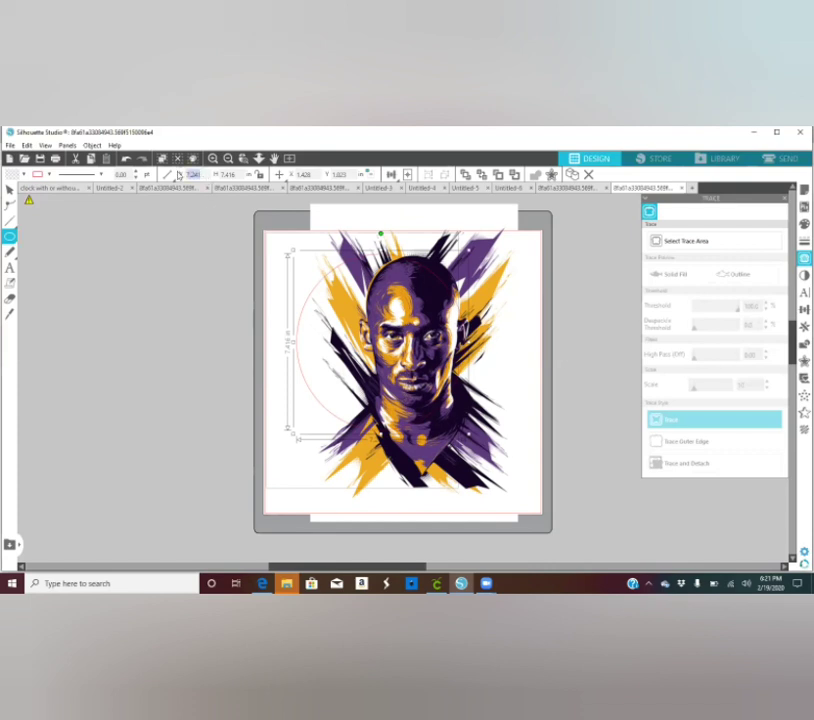
pyautogui.press('BackSpace')
pyautogui.write('7.25')
pyautogui.press('Tab')
pyautogui.press('Tab')
pyautogui.write('7.25')
pyautogui.press('Return')
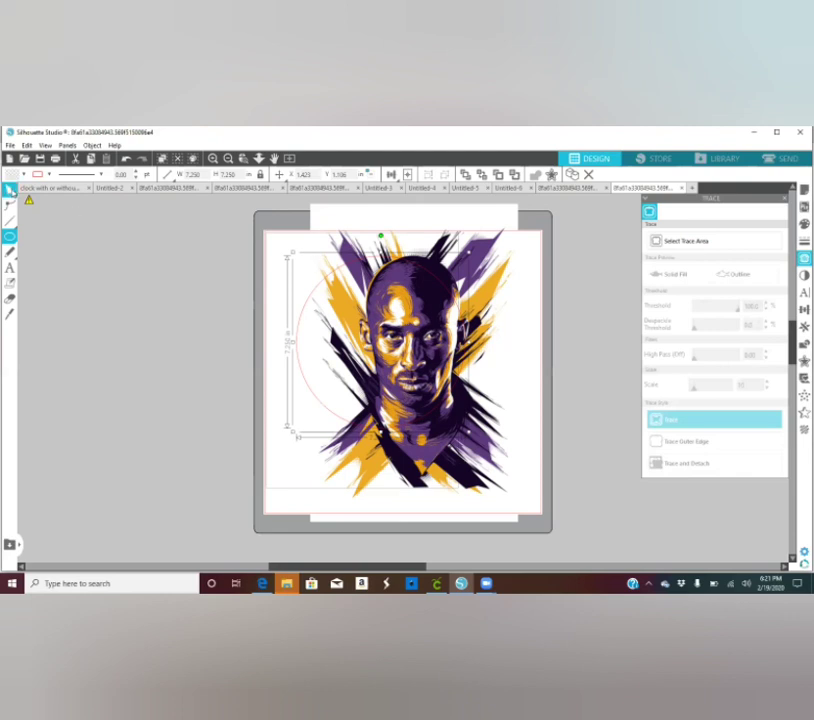
# Shift the portrait image sideways until the face sits inside the circle
pyautogui.click(9, 190)
pyautogui.moveTo(380, 314); pyautogui.dragTo(369, 312)
pyautogui.press('Left')
pyautogui.press('Left')
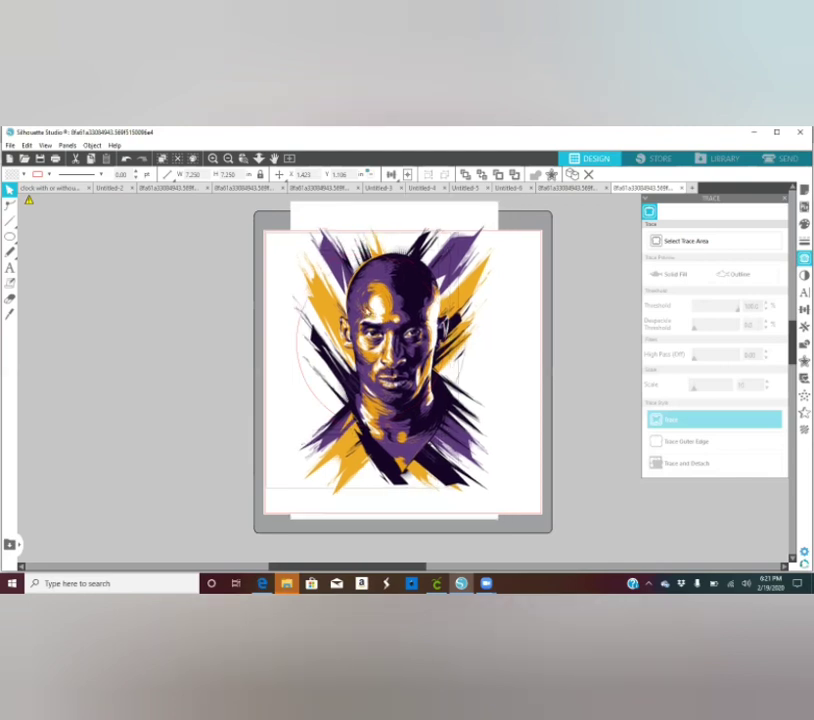
pyautogui.press('Left')
pyautogui.press('Left')
pyautogui.press('Left')
pyautogui.moveTo(362, 314); pyautogui.dragTo(363, 318)
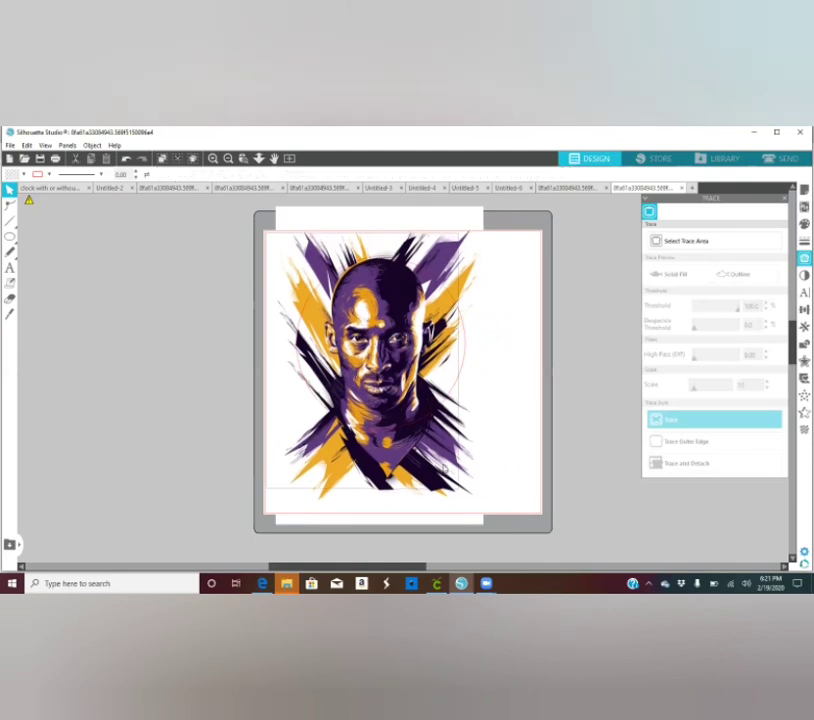
# Stretch the portrait image to about 9.4 in wide and adjust its position so it fills the circle
pyautogui.click(490, 536)
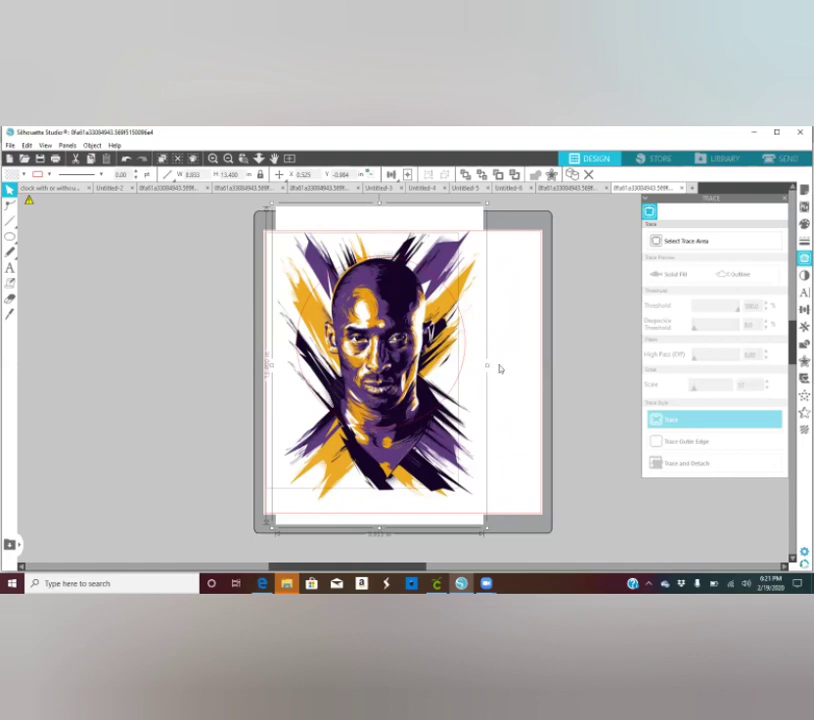
pyautogui.moveTo(486, 367); pyautogui.dragTo(499, 369)
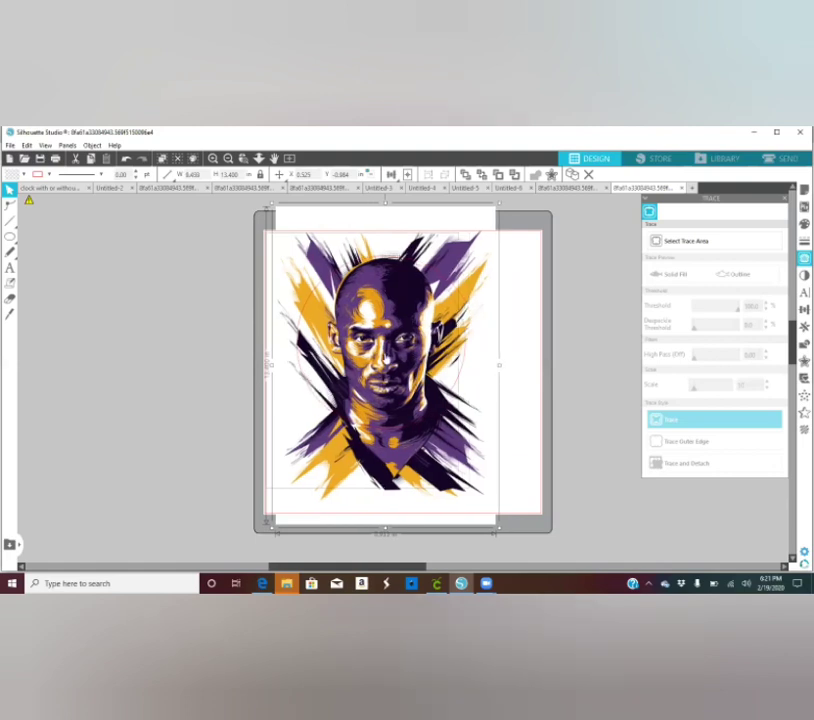
pyautogui.moveTo(389, 357); pyautogui.dragTo(391, 357)
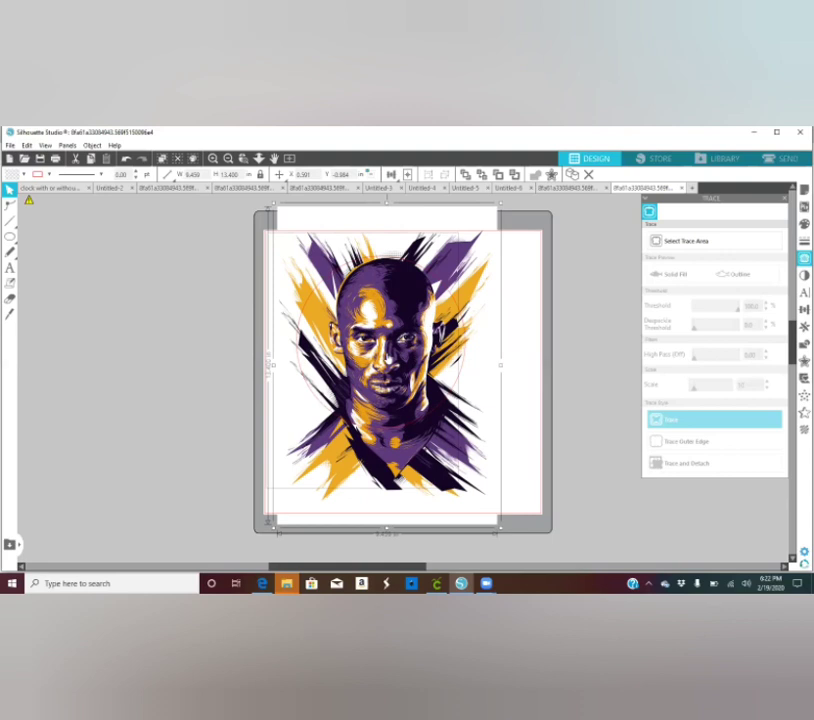
pyautogui.click(68, 146)
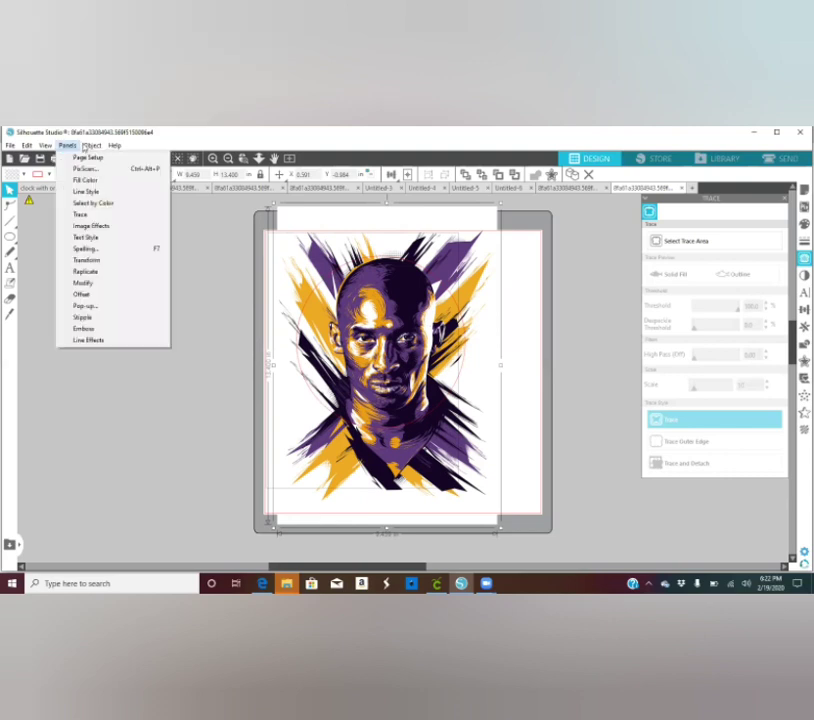
pyautogui.click(92, 146)
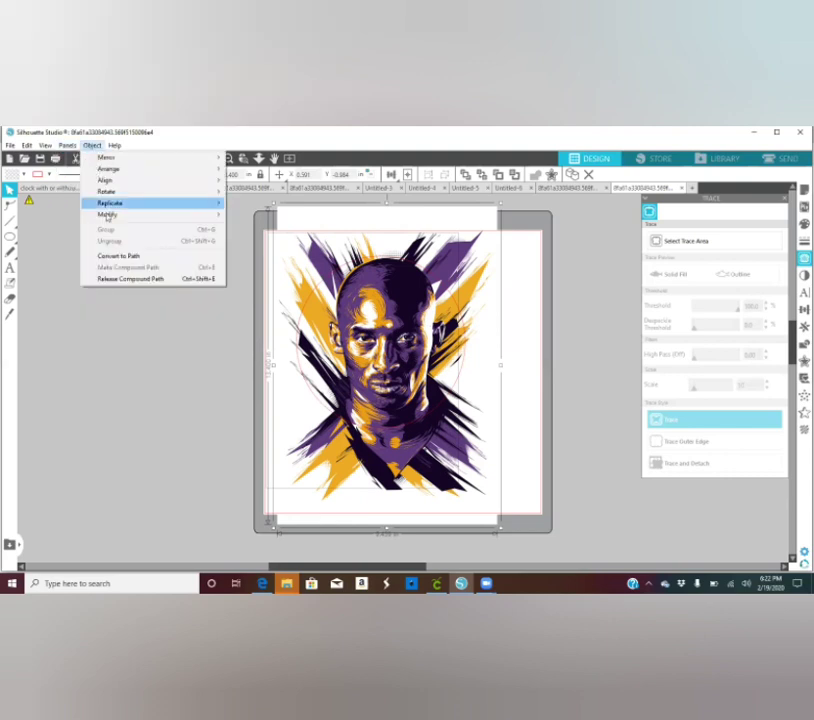
pyautogui.moveTo(143, 220)
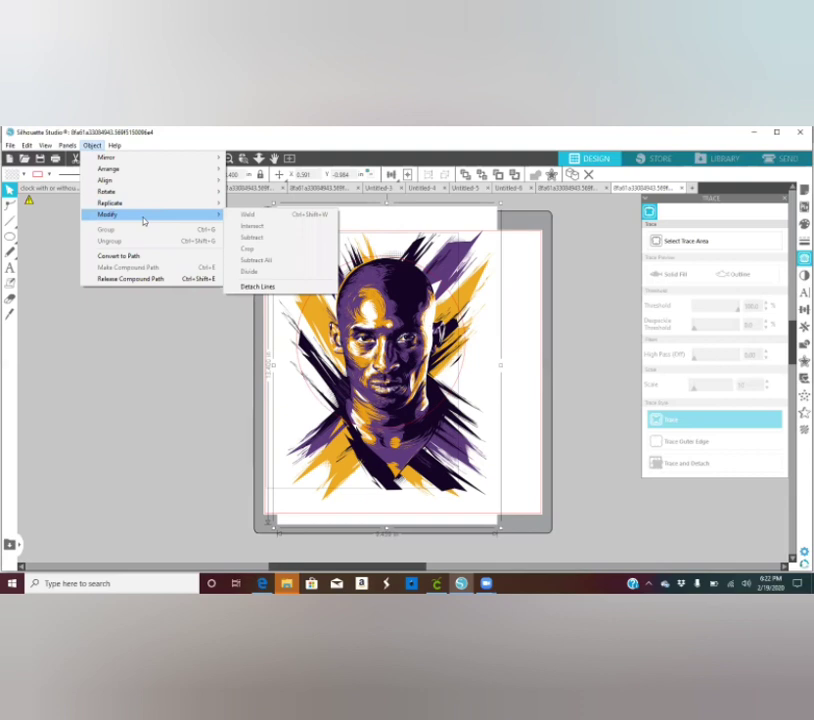
pyautogui.click(545, 315)
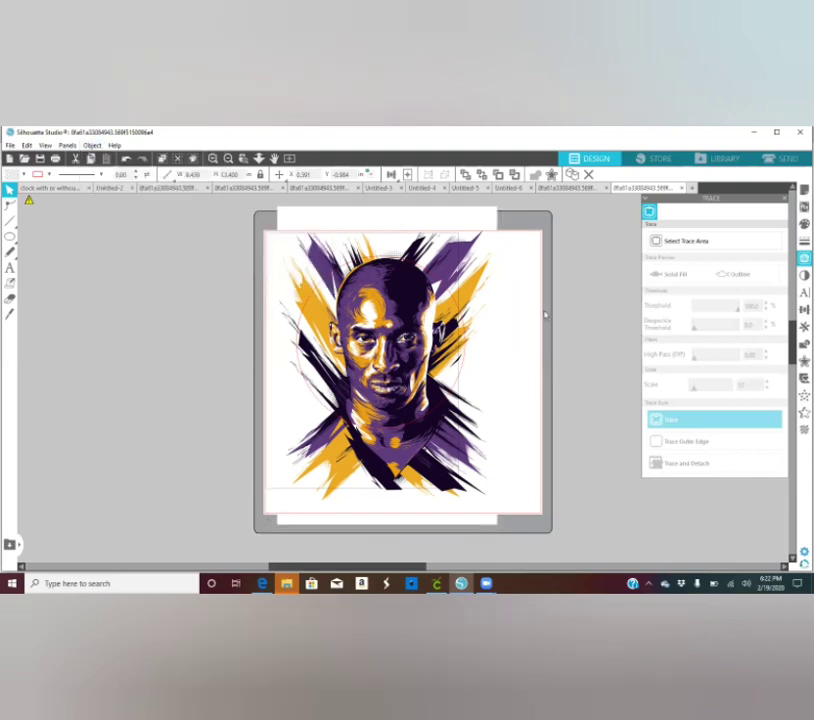
pyautogui.click(545, 315)
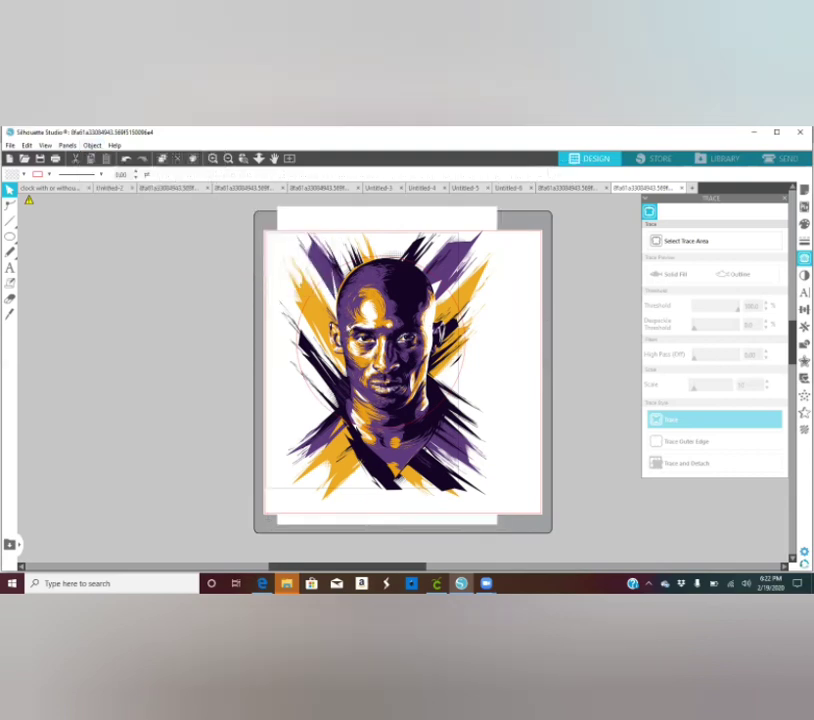
# Intersect the portrait image with the circle, keeping only the round part of the picture
pyautogui.hotkey('ctrl', 'a')
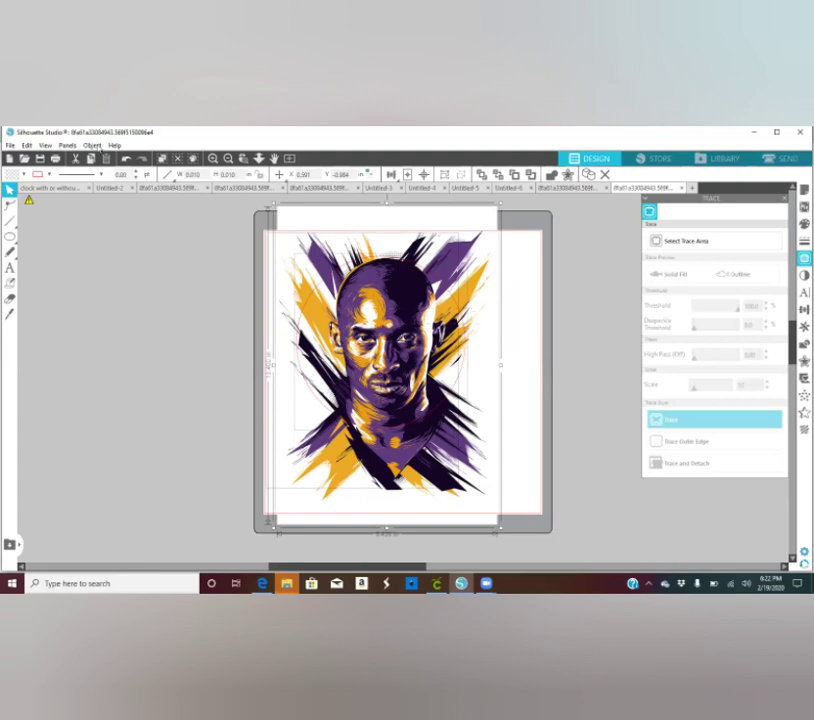
pyautogui.click(92, 145)
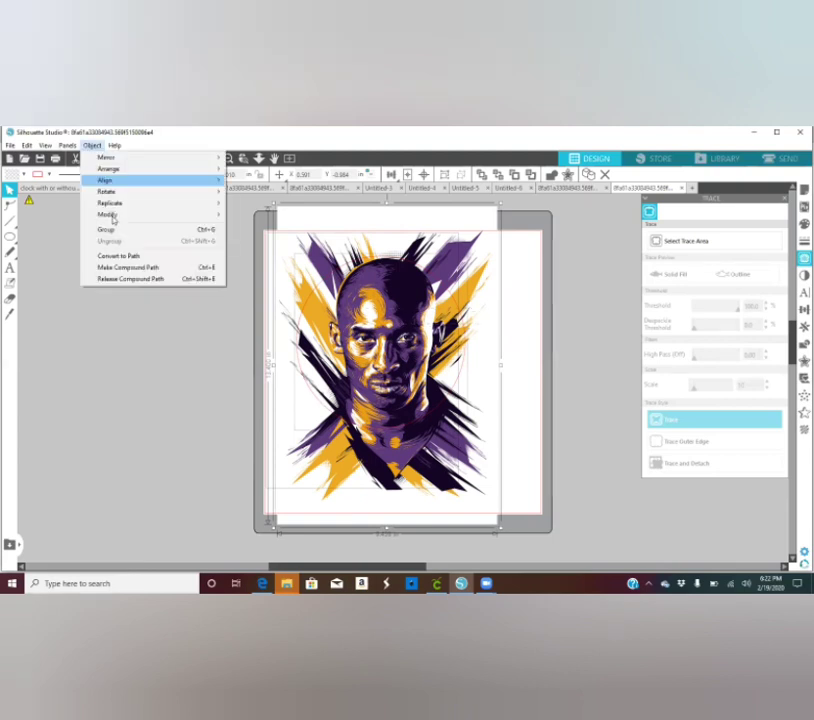
pyautogui.moveTo(110, 215)
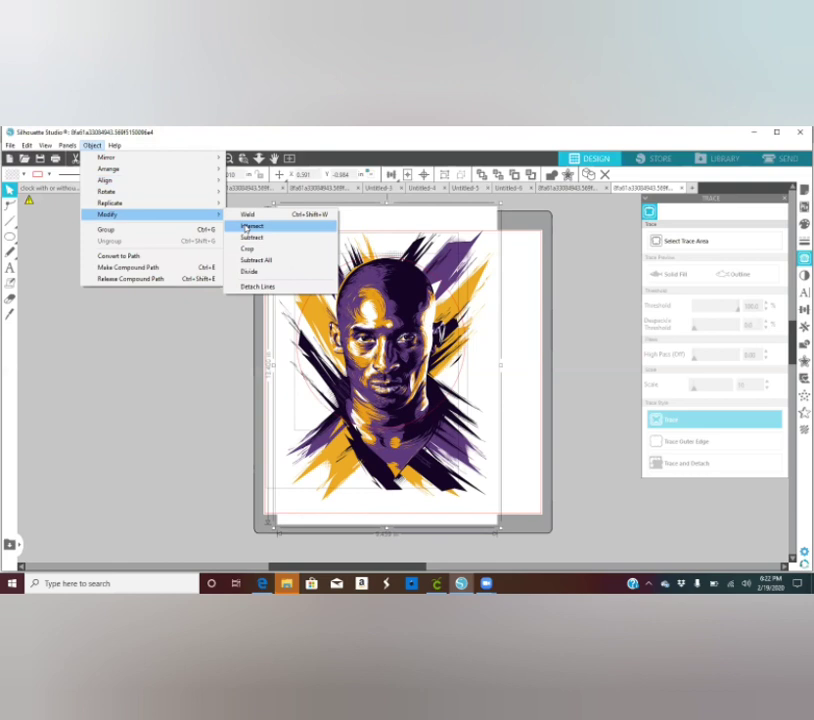
pyautogui.click(247, 227)
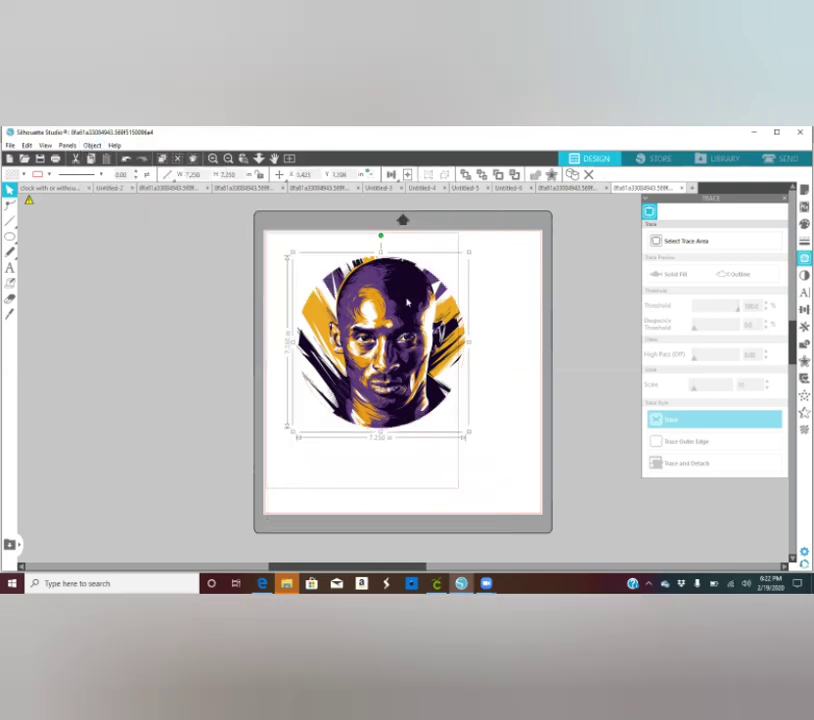
# Move the round portrait inside the printable area of the page and deselect it
pyautogui.moveTo(388, 324)
pyautogui.mouseDown()
pyautogui.moveTo(391, 317)
pyautogui.moveTo(326, 316)
pyautogui.moveTo(386, 313)
pyautogui.mouseUp()
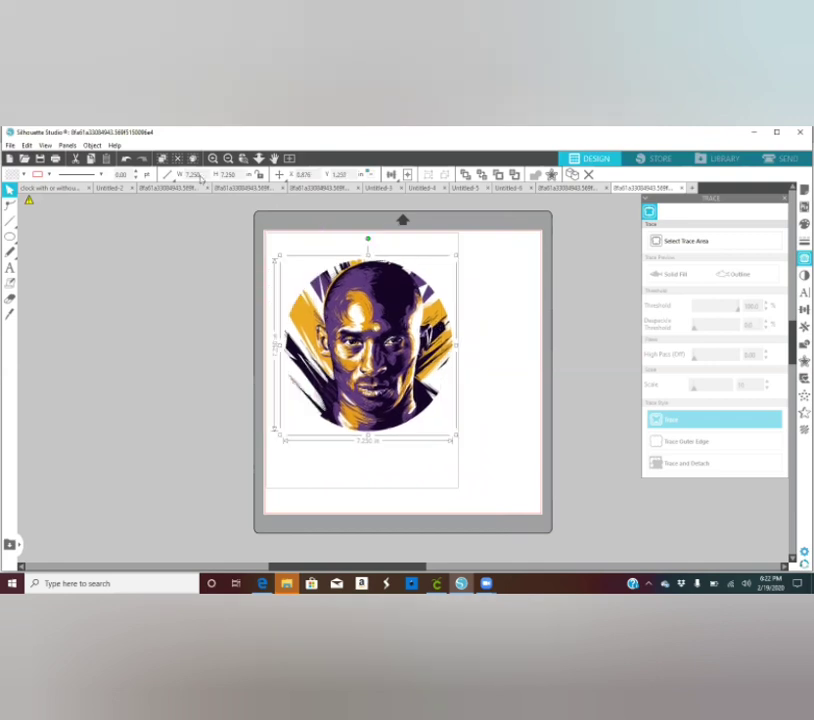
pyautogui.moveTo(347, 281); pyautogui.dragTo(346, 285)
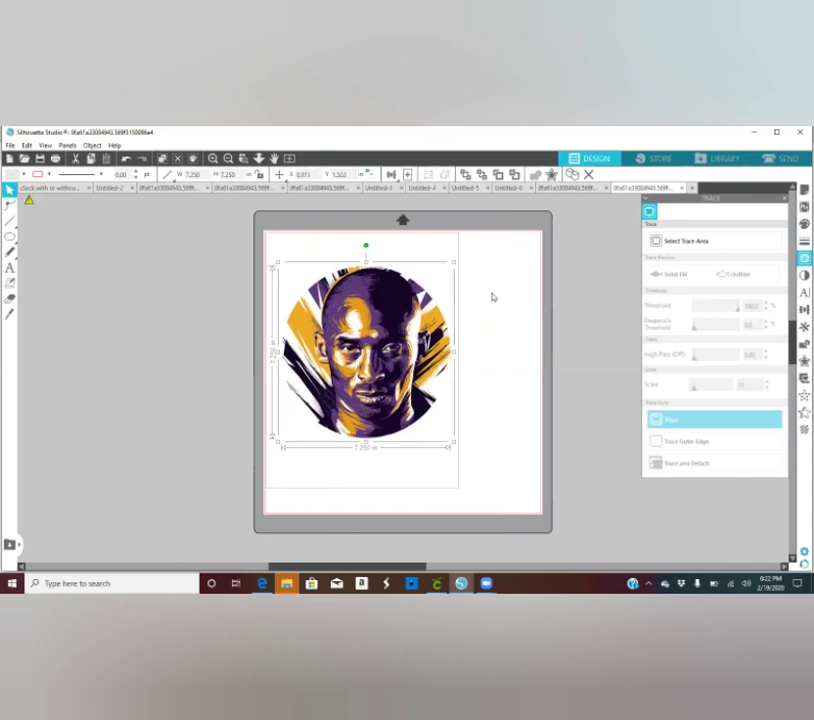
pyautogui.click(469, 244)
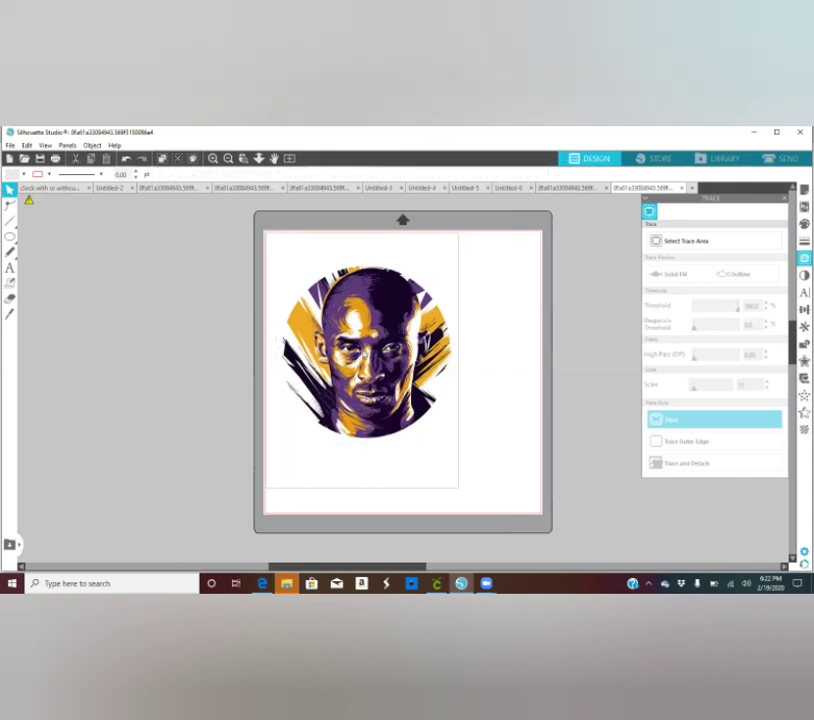
pyautogui.moveTo(372, 354)
pyautogui.mouseDown()
pyautogui.moveTo(362, 356)
pyautogui.moveTo(370, 364)
pyautogui.mouseUp()
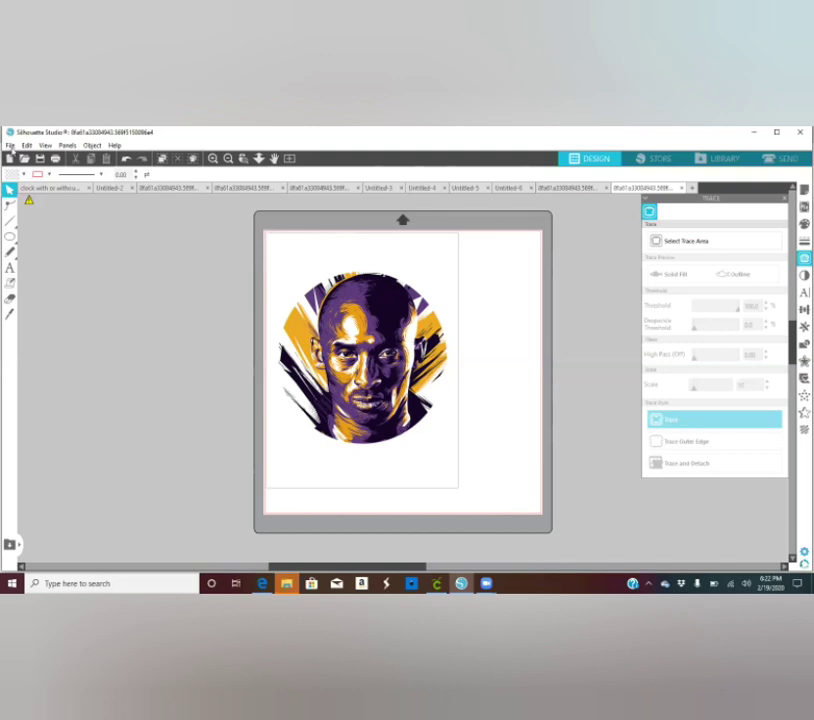
# Merge the picture file clock 2.png into the portrait document
pyautogui.click(10, 145)
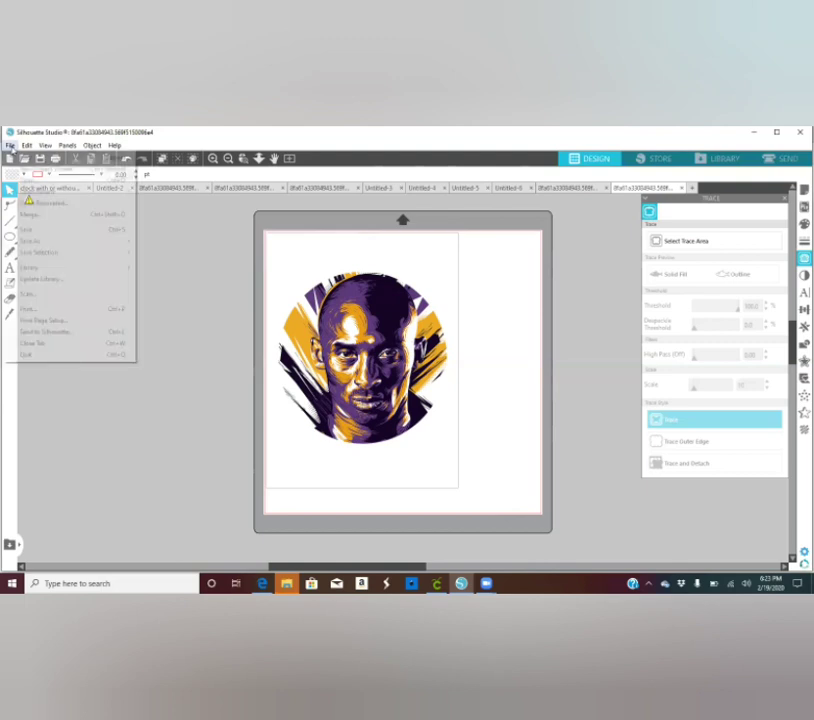
pyautogui.click(28, 215)
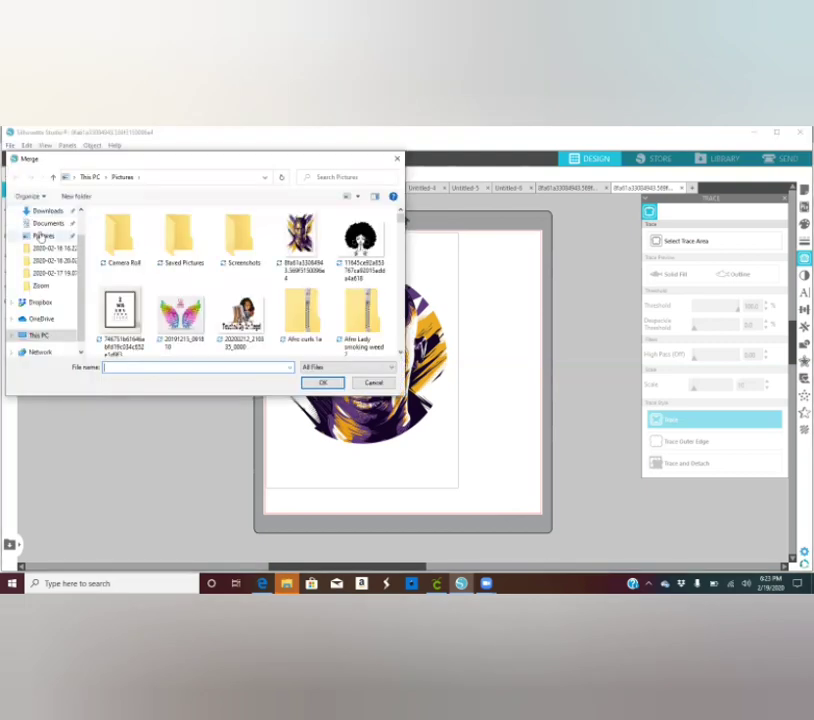
pyautogui.click(159, 366)
pyautogui.write('clock')
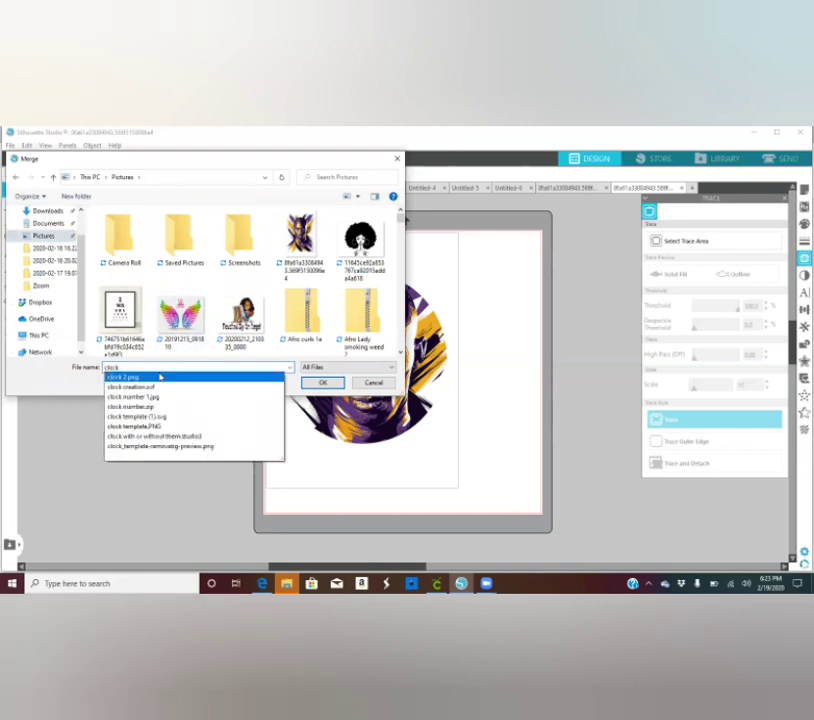
pyautogui.click(160, 376)
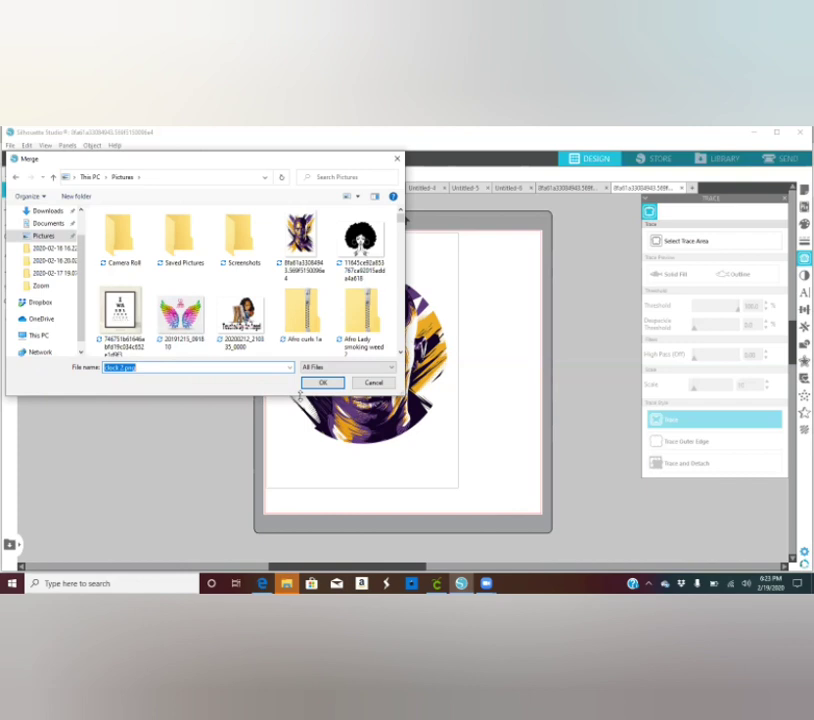
pyautogui.click(322, 383)
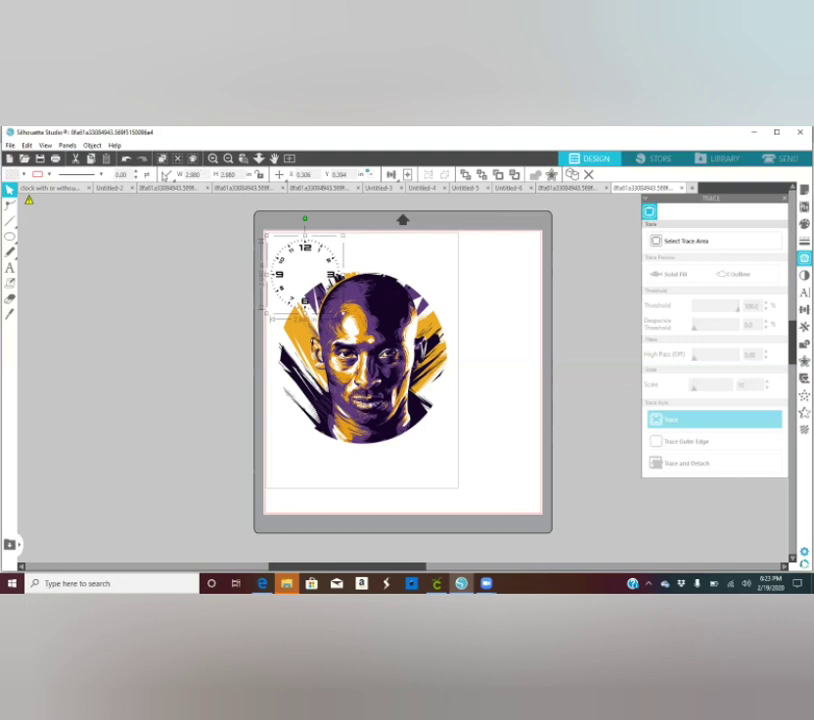
# Resize the merged clock dial to 7.25 in wide and 7.25 in high
pyautogui.click(166, 175)
pyautogui.press('BackSpace')
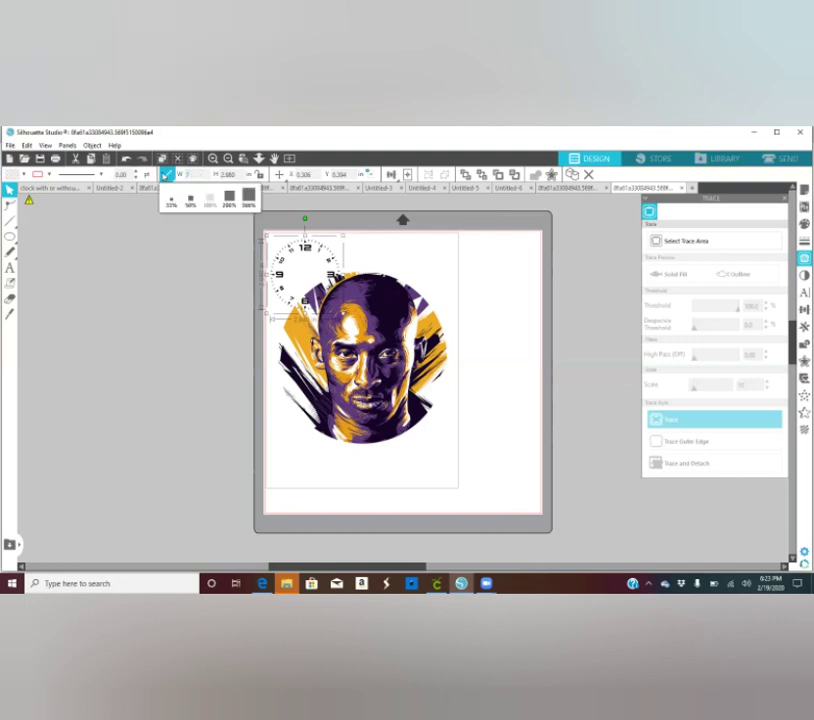
pyautogui.write('7.25')
pyautogui.click(237, 175)
pyautogui.write('2')
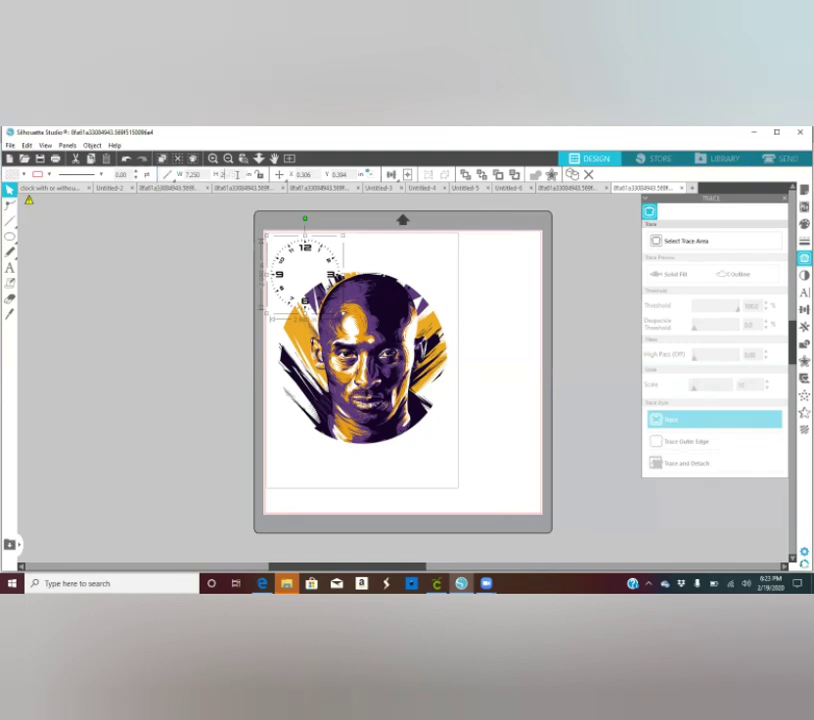
pyautogui.write('.25')
pyautogui.click(259, 175)
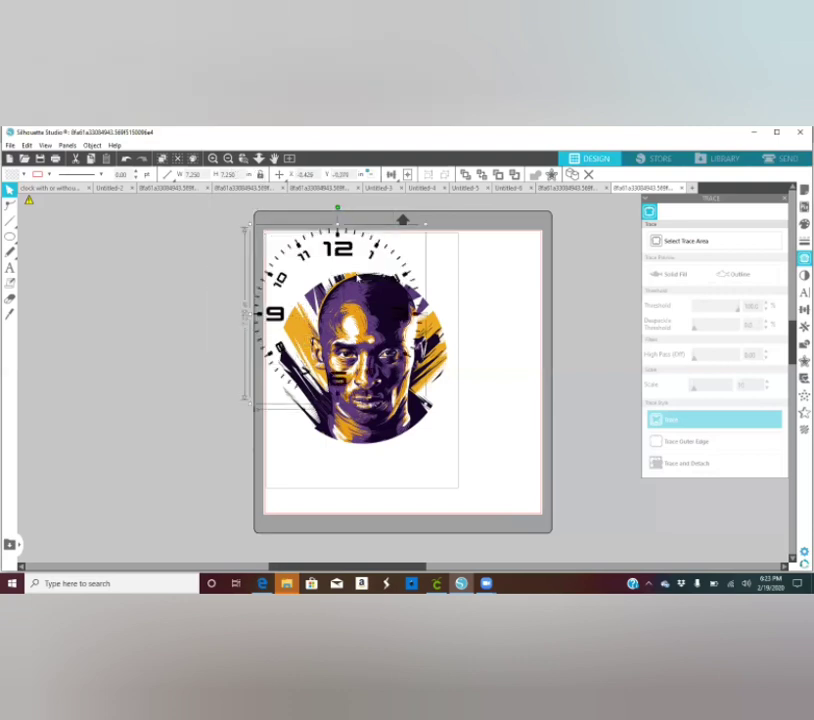
# Position the clock dial over the round portrait, then move it off the page onto the empty area to its left
pyautogui.moveTo(298, 210); pyautogui.dragTo(356, 293)
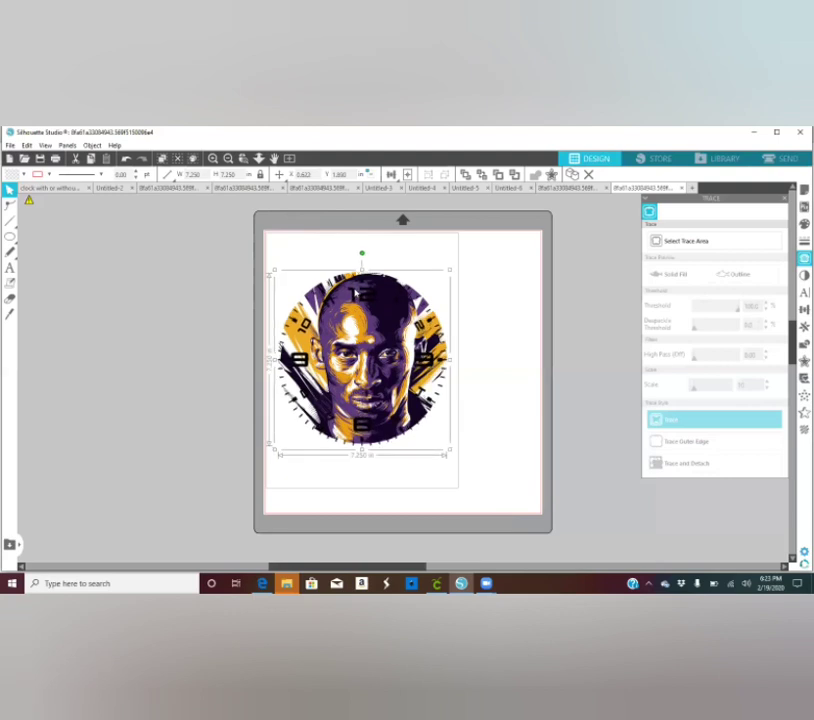
pyautogui.press('Up')
pyautogui.moveTo(354, 293); pyautogui.dragTo(123, 238)
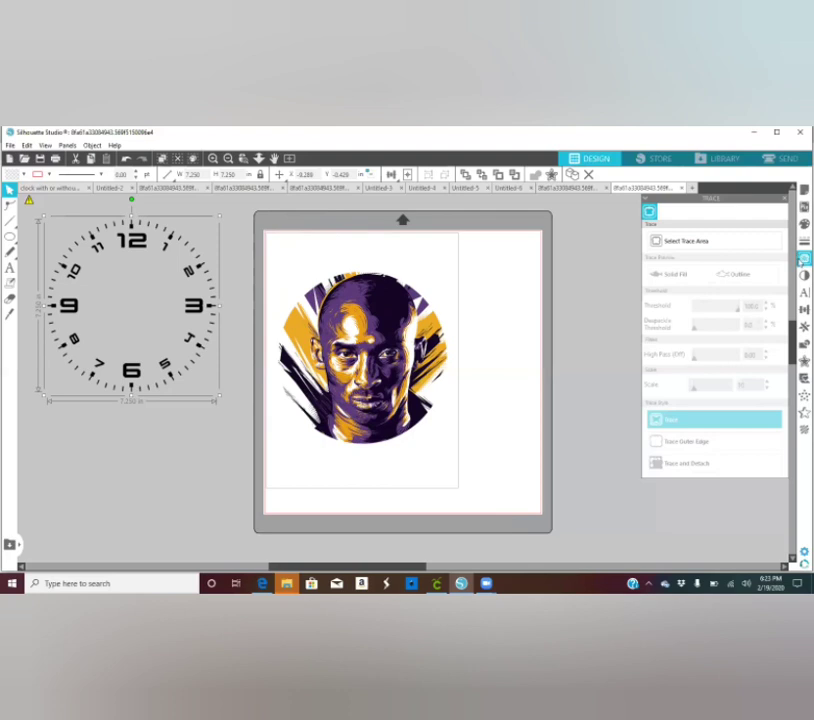
# Trace the whole clock dial with the threshold at 100 % to produce cut outlines
pyautogui.click(719, 242)
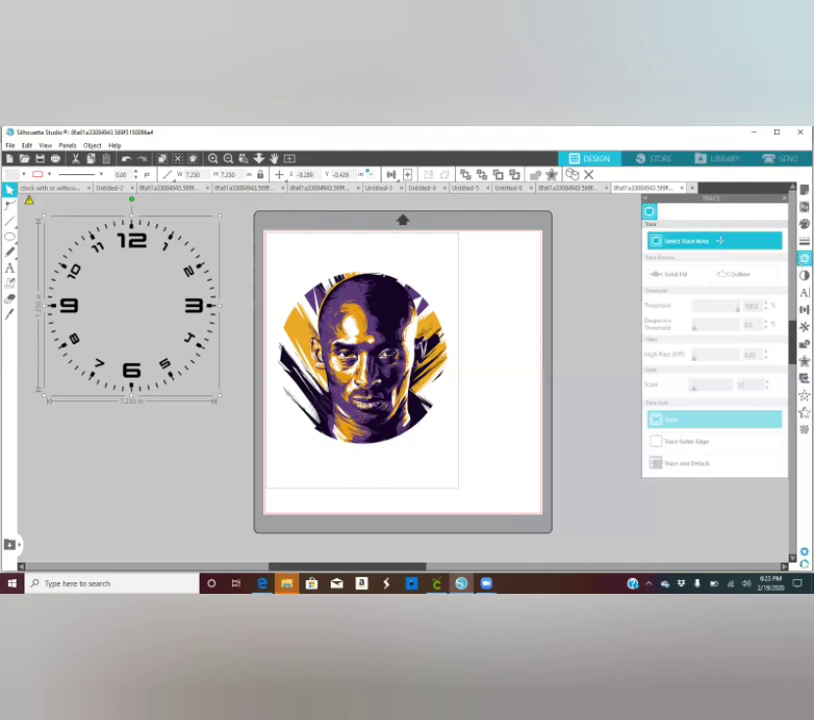
pyautogui.click(66, 280)
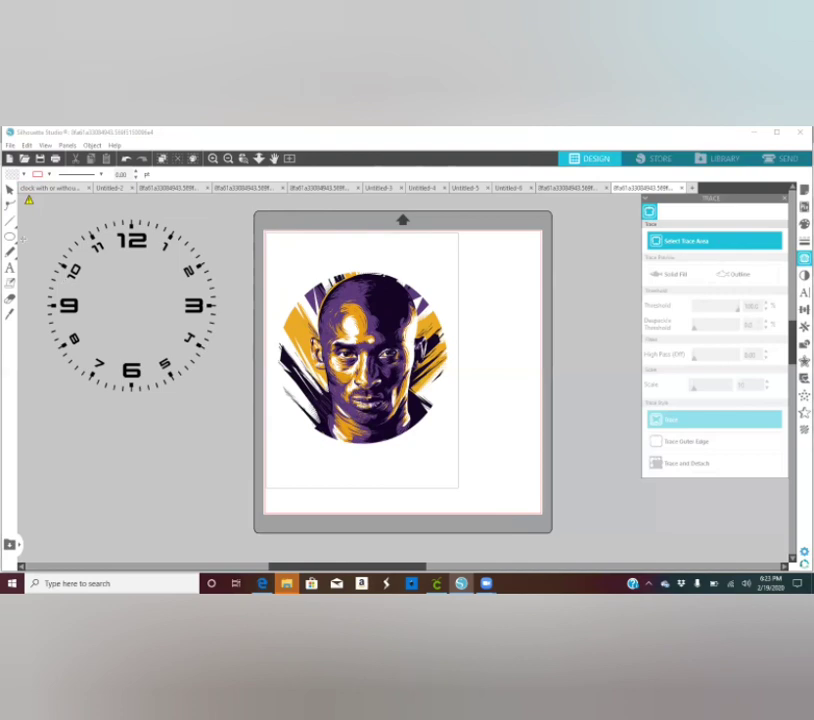
pyautogui.moveTo(37, 209)
pyautogui.mouseDown()
pyautogui.moveTo(40, 345)
pyautogui.moveTo(230, 407)
pyautogui.mouseUp()
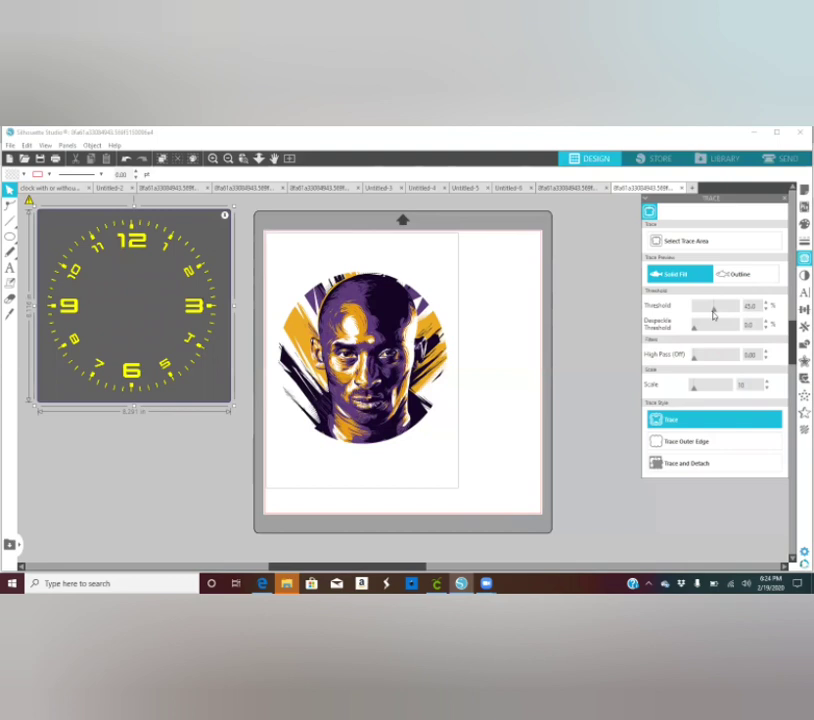
pyautogui.moveTo(713, 308); pyautogui.dragTo(741, 311)
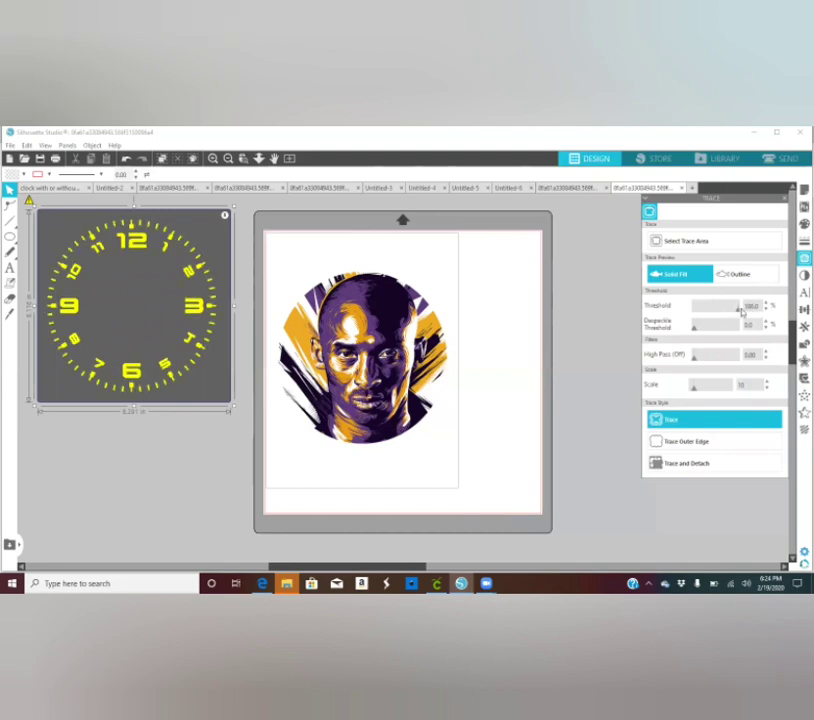
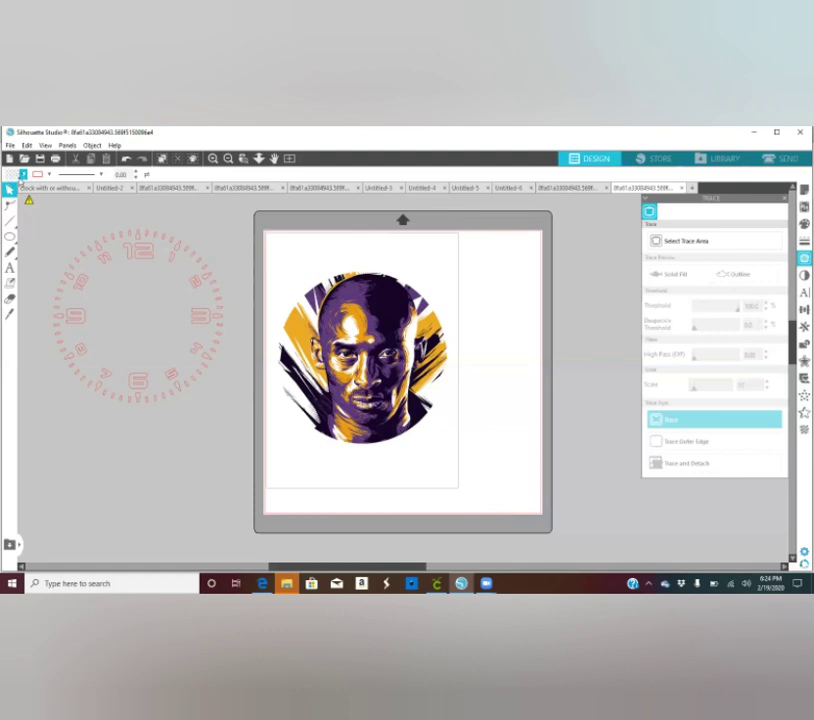
# Fill the traced clock dial with yellow
pyautogui.click(22, 175)
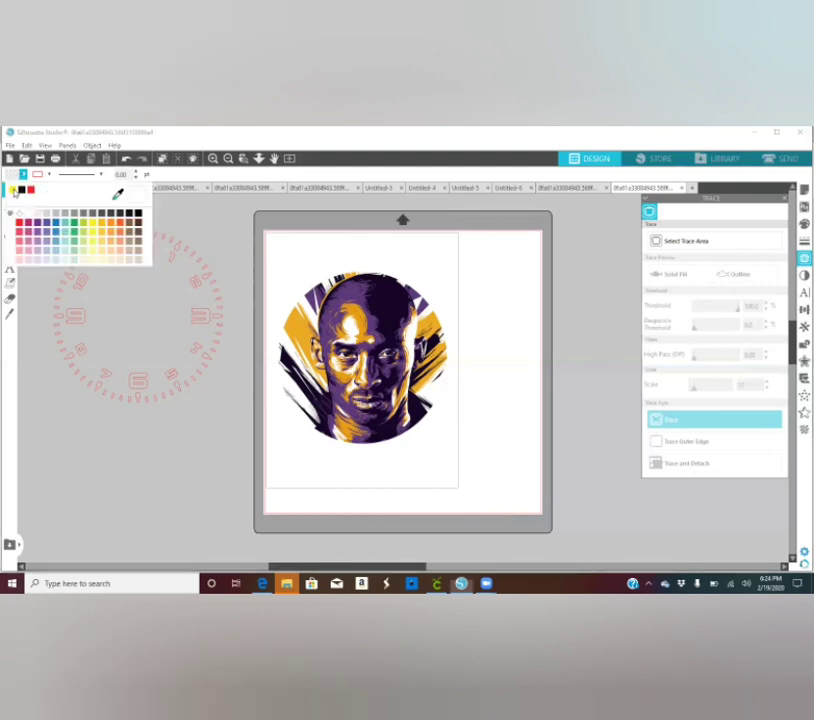
pyautogui.click(14, 191)
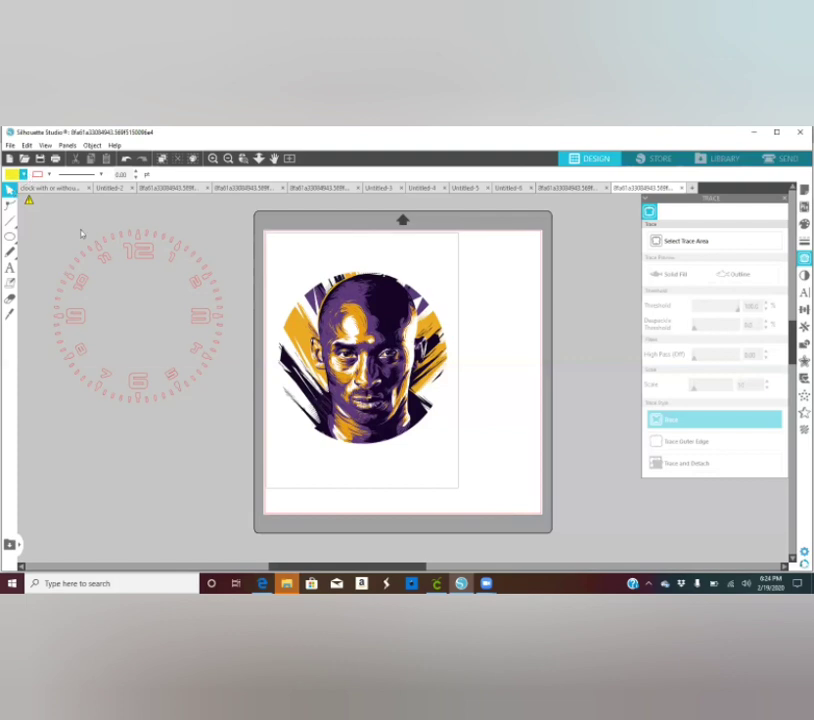
pyautogui.click(105, 260)
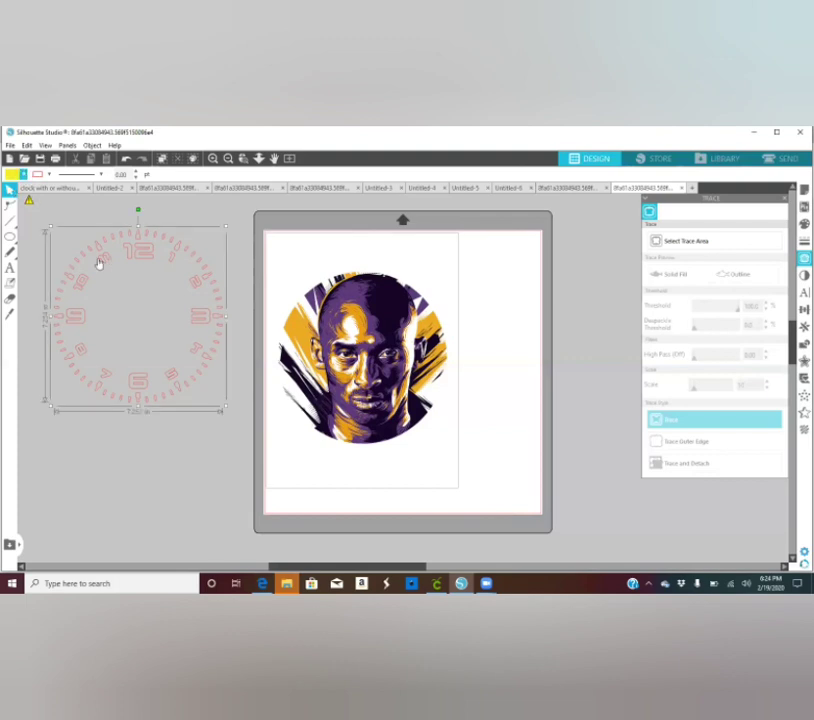
pyautogui.click(11, 174)
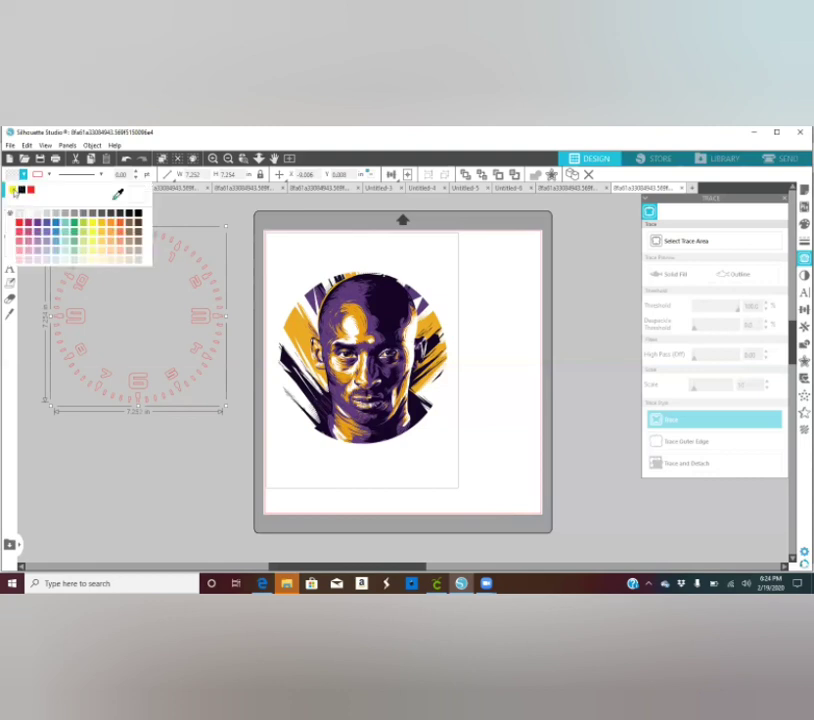
pyautogui.click(13, 190)
# Move the yellow clock dial onto the round portrait and nudge it to match the circle's edge
pyautogui.moveTo(209, 274); pyautogui.dragTo(394, 318)
pyautogui.moveTo(313, 294); pyautogui.dragTo(350, 292)
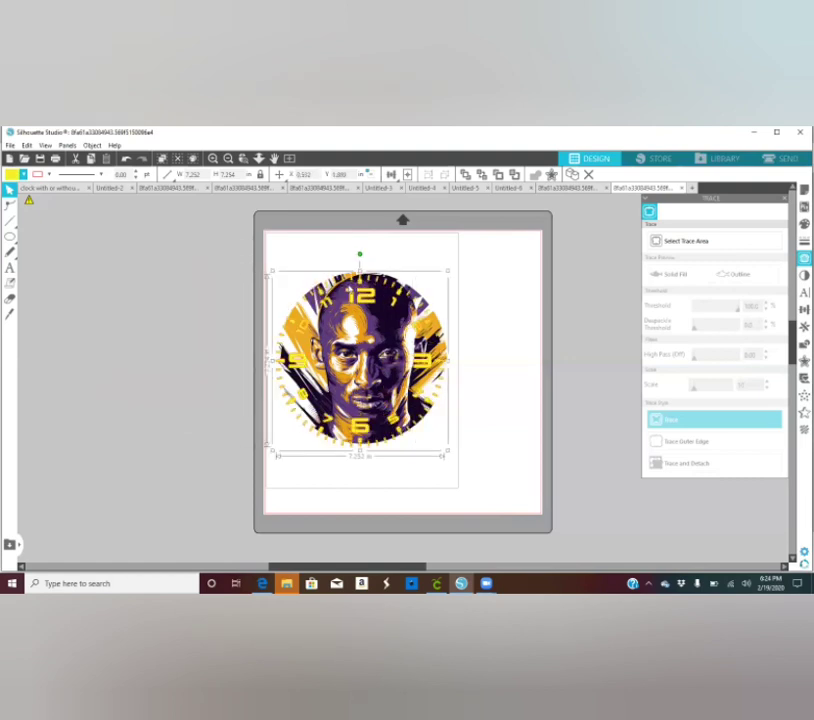
pyautogui.press('Right')
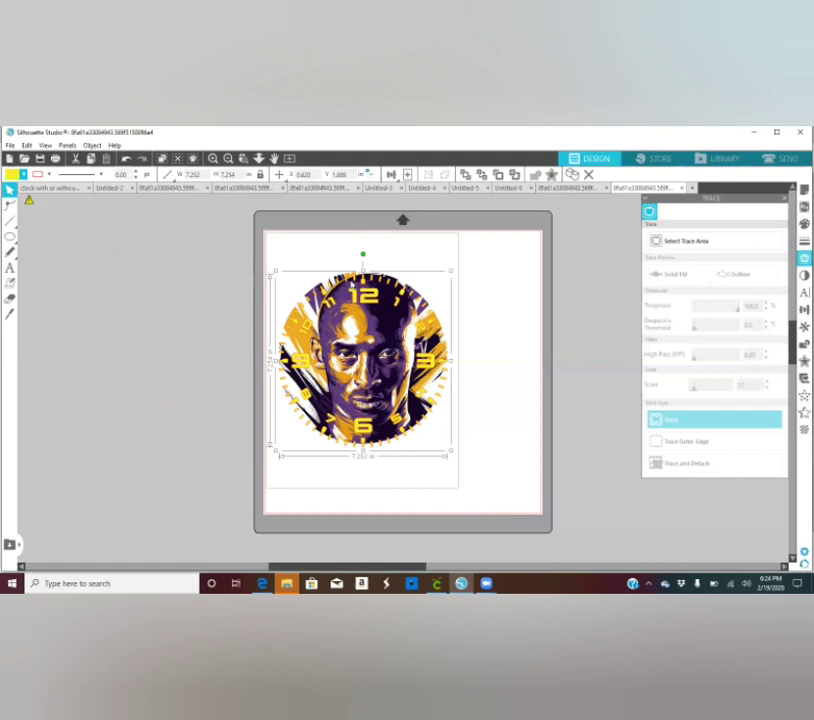
pyautogui.moveTo(352, 286); pyautogui.dragTo(353, 282)
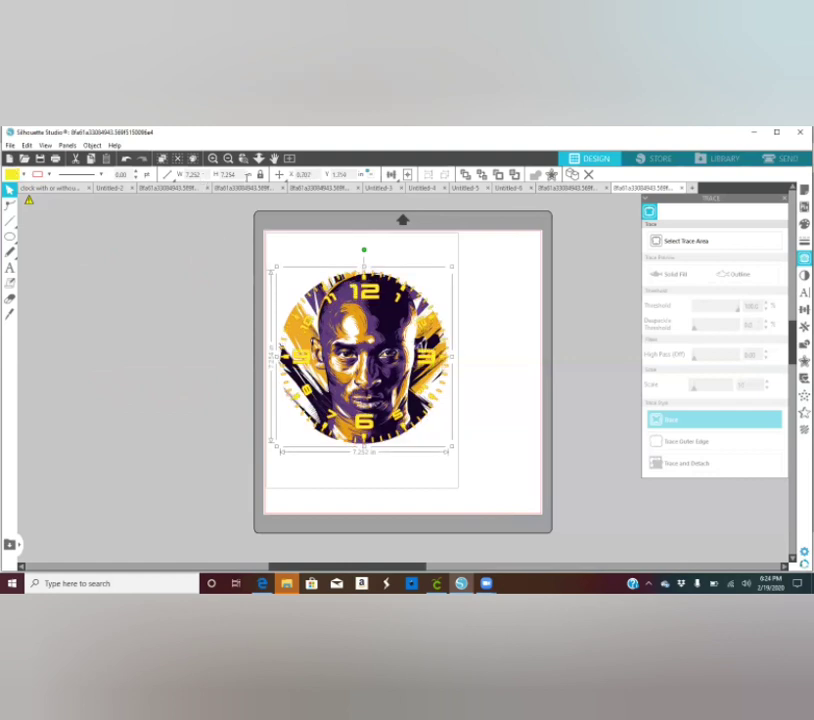
# Set the yellow clock dial's width and height to 7.250 in
pyautogui.click(182, 176)
pyautogui.write('7.250')
pyautogui.doubleClick(236, 174)
pyautogui.write('7.250')
pyautogui.press('Return')
pyautogui.click(262, 177)
# Shift and nudge the round portrait to center it under the yellow dial, then deselect it
pyautogui.moveTo(367, 279); pyautogui.dragTo(377, 288)
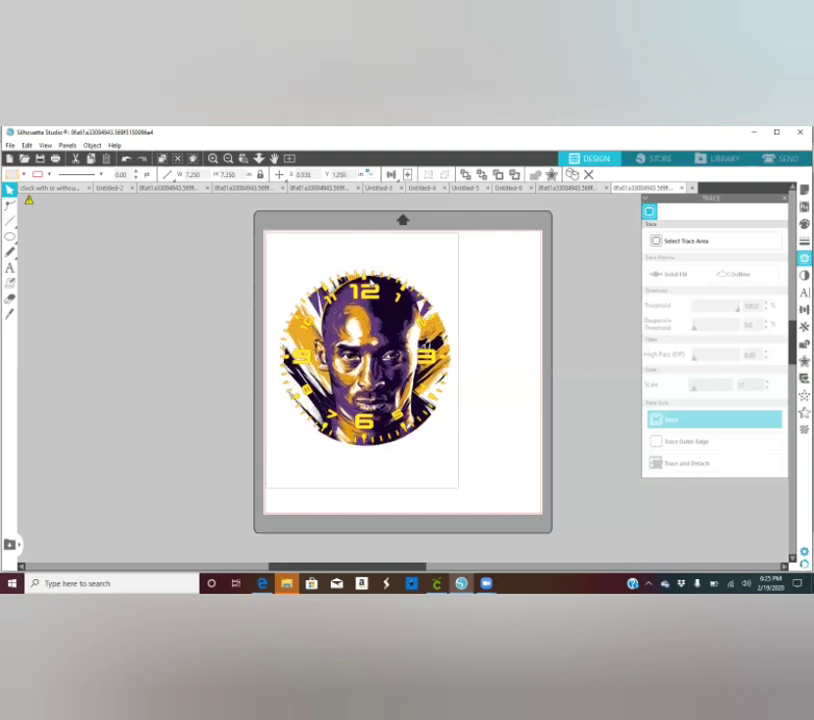
pyautogui.hotkey('ctrl', 'z')
pyautogui.hotkey('ctrl', 'z')
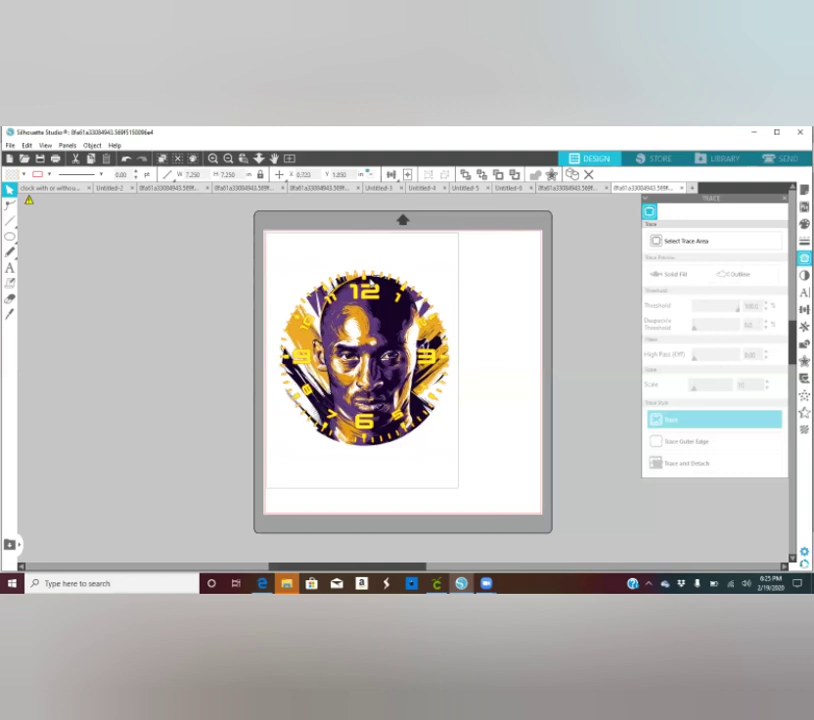
pyautogui.hotkey('ctrl', 'z')
pyautogui.hotkey('ctrl', 'z')
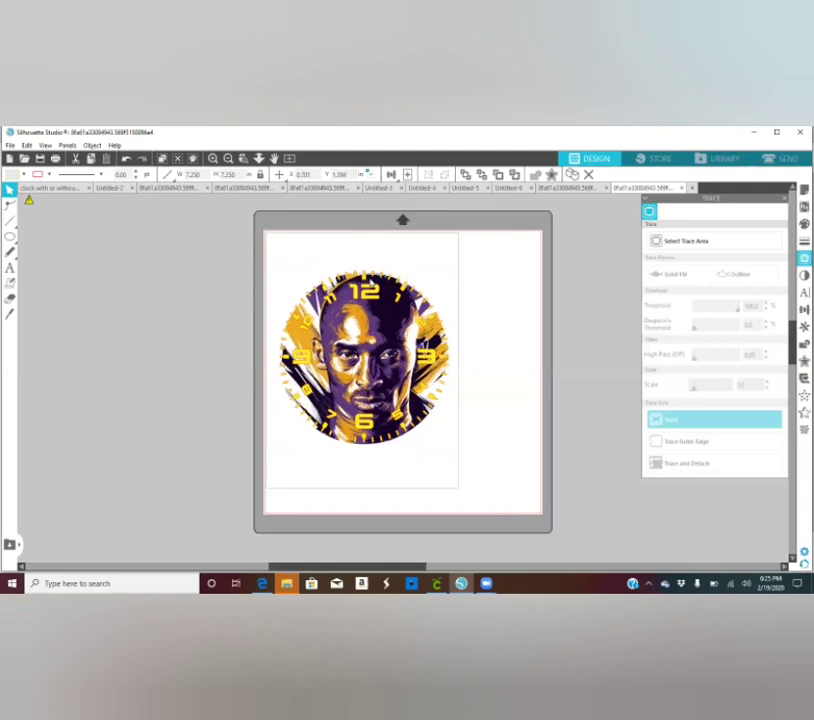
pyautogui.click(505, 340)
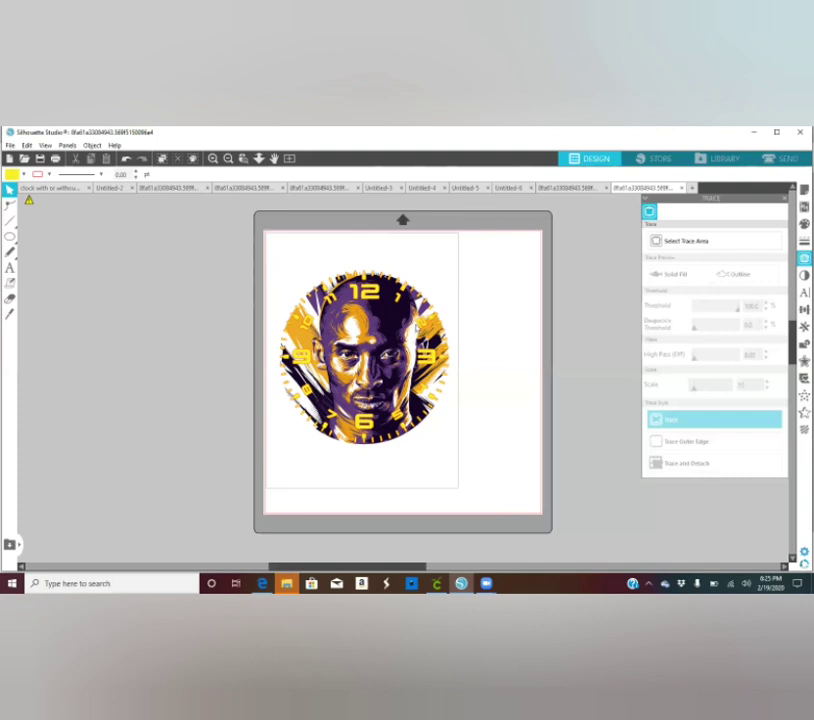
# Try to group the yellow clock dial with the round portrait
pyautogui.click(418, 325)
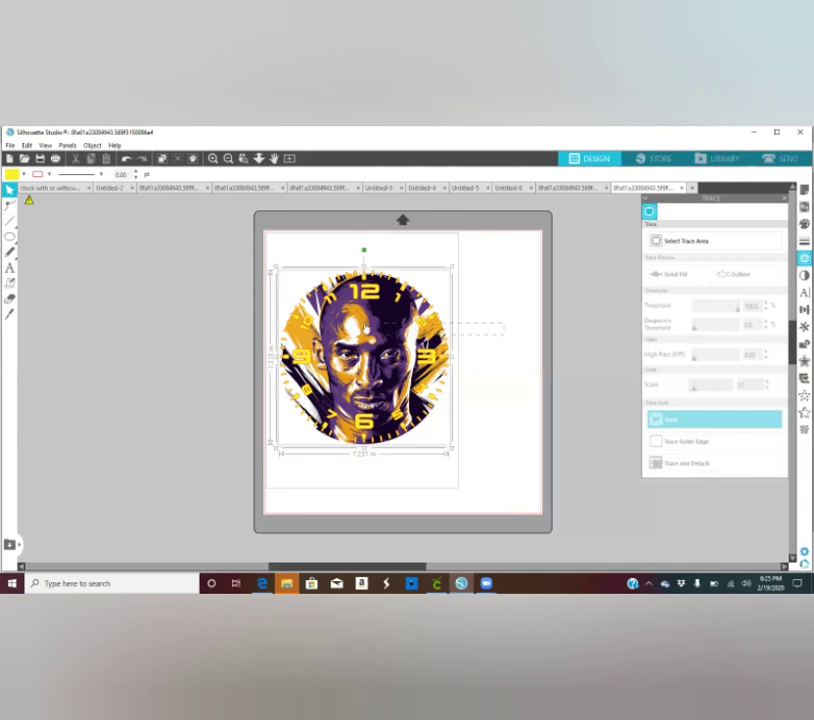
pyautogui.click(91, 145)
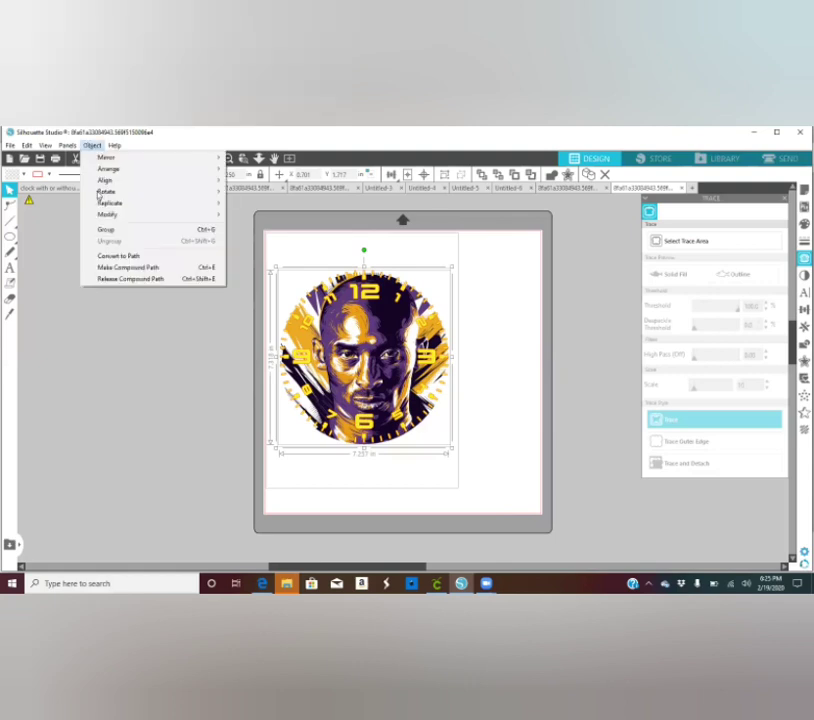
pyautogui.click(107, 231)
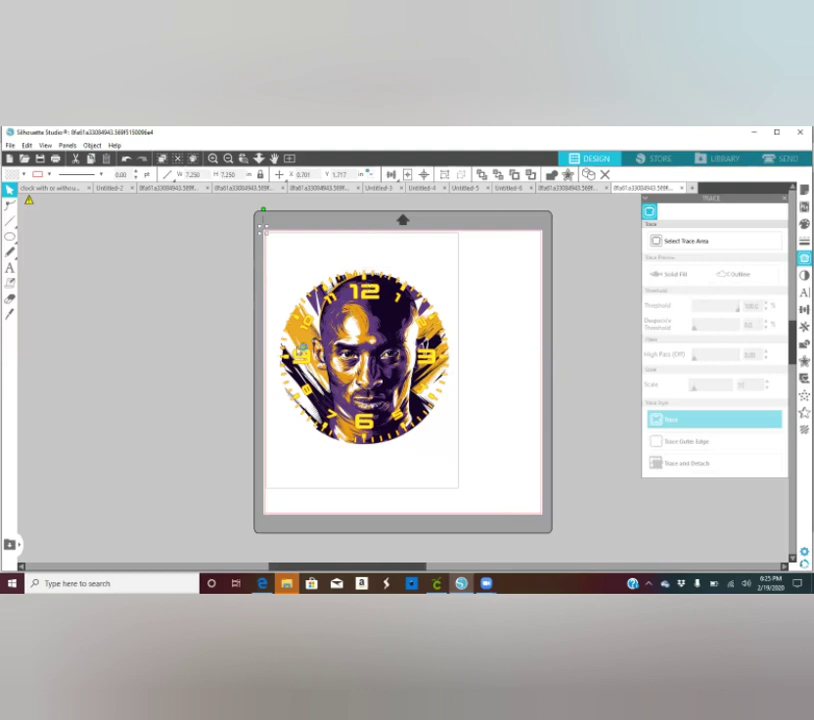
# Realign the round portrait beneath the yellow numbers and minute marks
pyautogui.hotkey('ctrl', 'z')
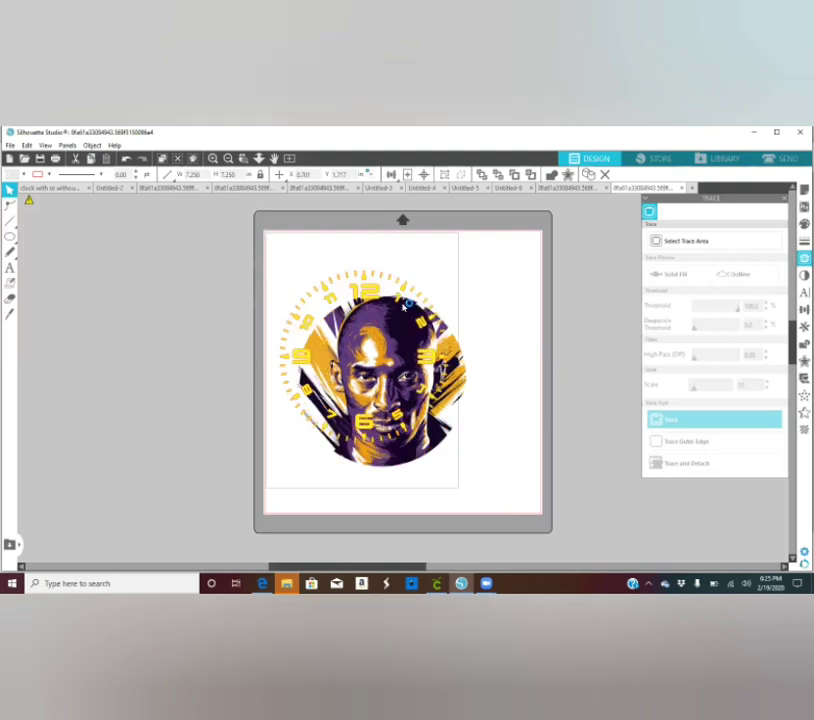
pyautogui.hotkey('ctrl', 'z')
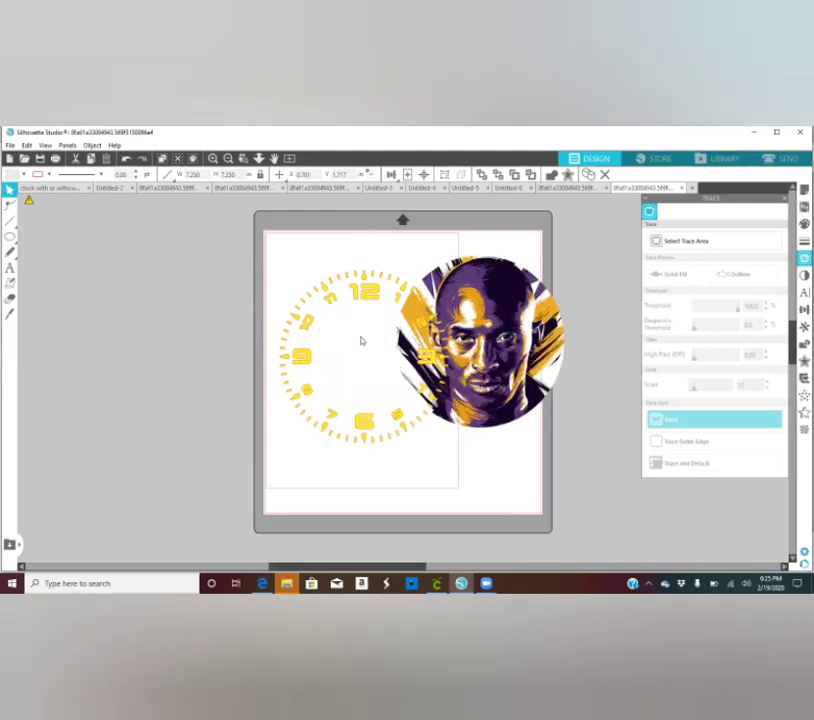
pyautogui.hotkey('ctrl', 'y')
pyautogui.hotkey('ctrl', 'y')
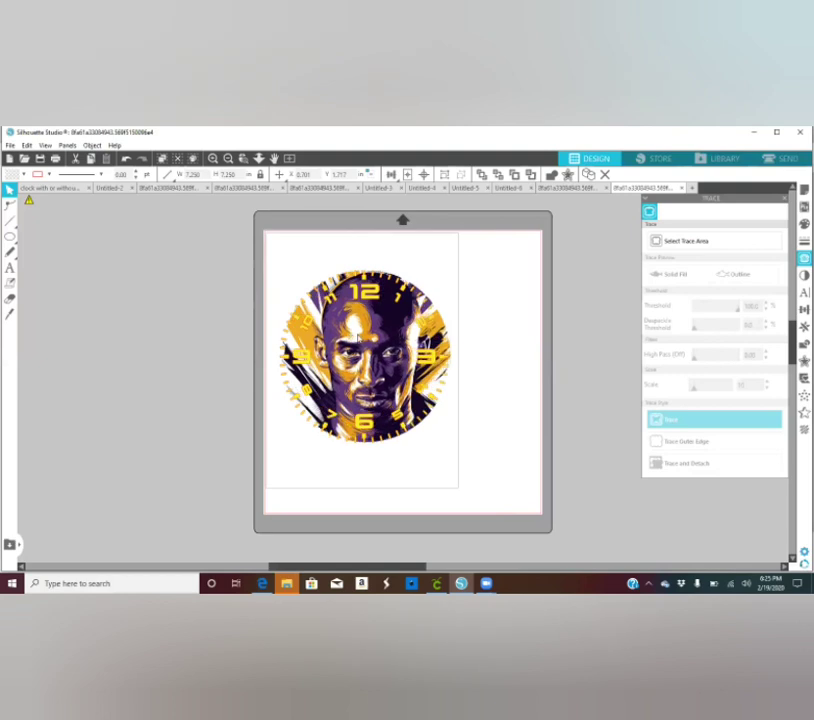
pyautogui.hotkey('ctrl', 'y')
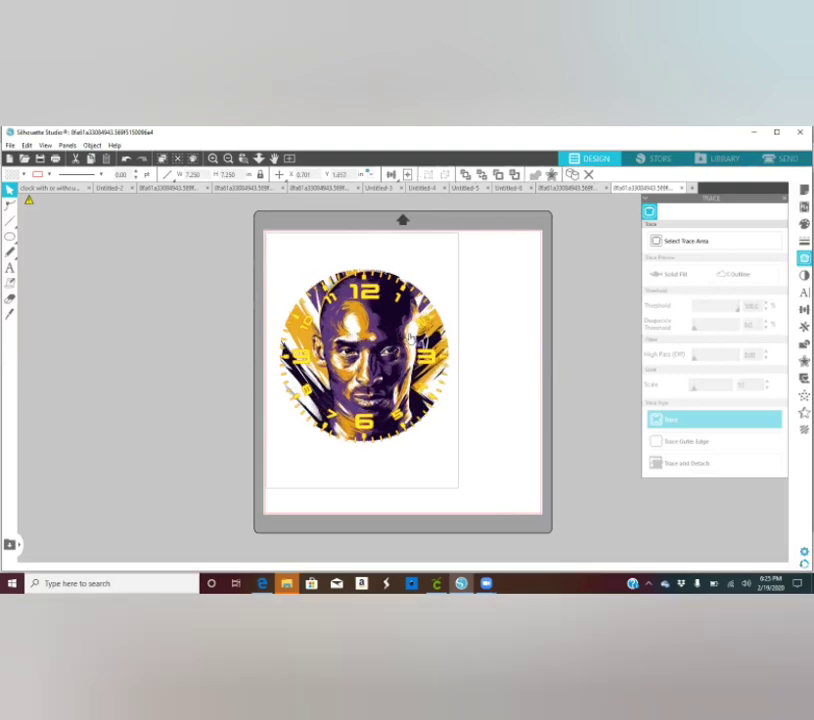
pyautogui.click(409, 338)
pyautogui.click(449, 332)
pyautogui.moveTo(449, 332); pyautogui.dragTo(412, 336)
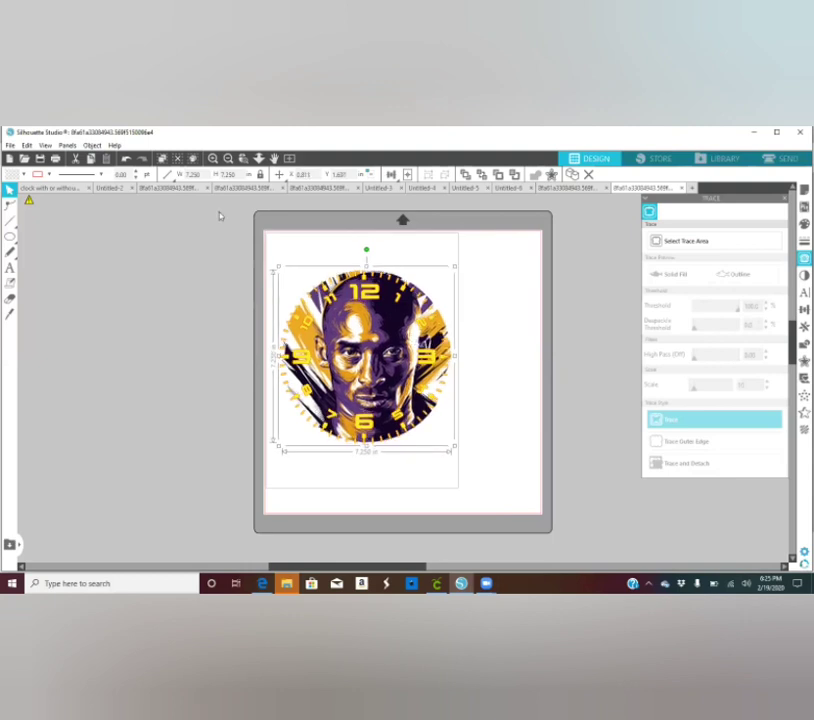
# Select both the round portrait and the yellow clock dial and group them
pyautogui.moveTo(485, 275); pyautogui.dragTo(308, 363)
pyautogui.moveTo(312, 318); pyautogui.dragTo(223, 316)
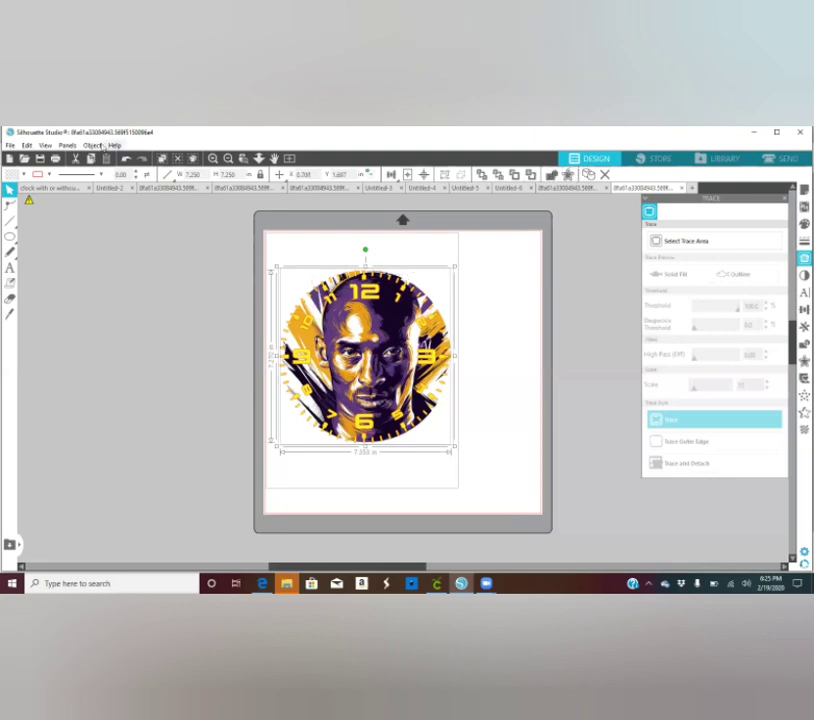
pyautogui.click(92, 145)
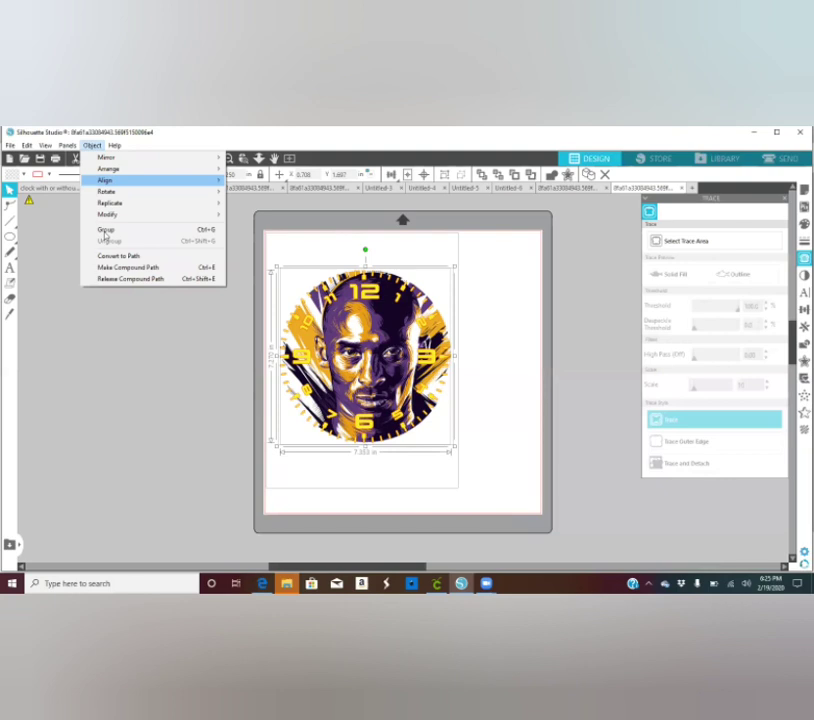
pyautogui.click(105, 233)
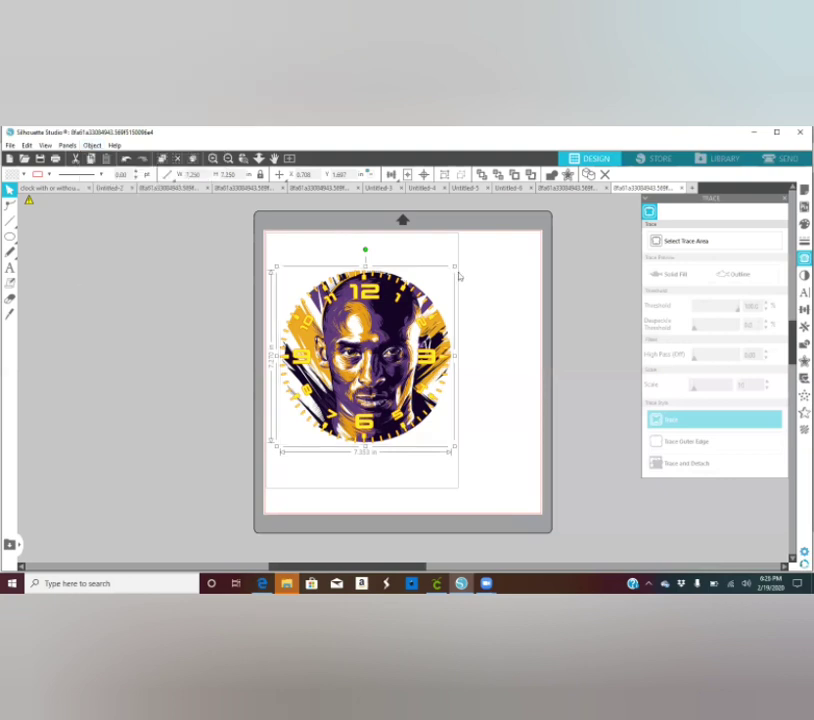
# Move the grouped clock face slightly up and to the left within the page's printable area and deselect it
pyautogui.moveTo(381, 320)
pyautogui.mouseDown()
pyautogui.moveTo(401, 308)
pyautogui.moveTo(403, 331)
pyautogui.moveTo(397, 292)
pyautogui.moveTo(378, 316)
pyautogui.mouseUp()
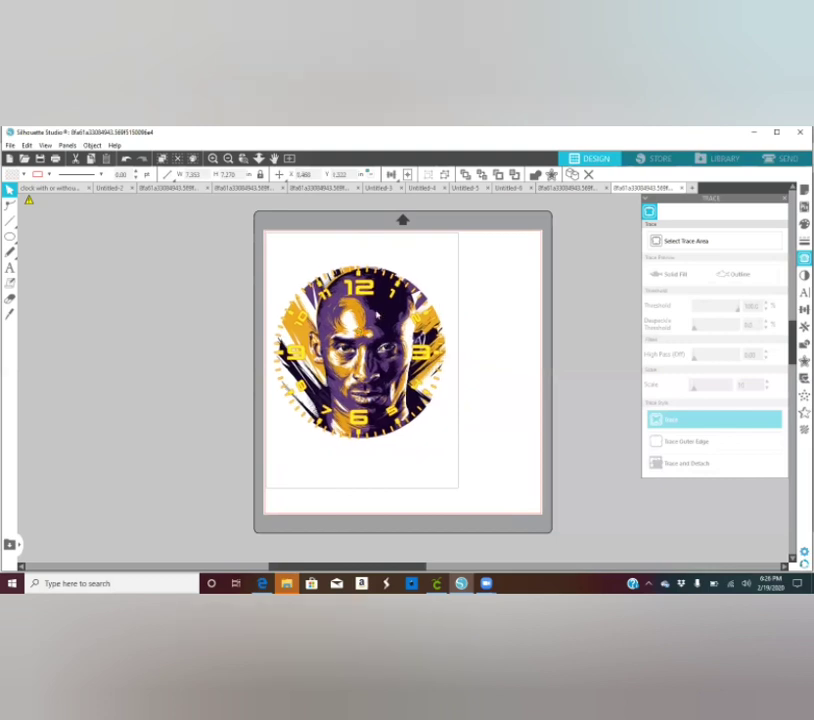
pyautogui.moveTo(377, 315); pyautogui.dragTo(375, 316)
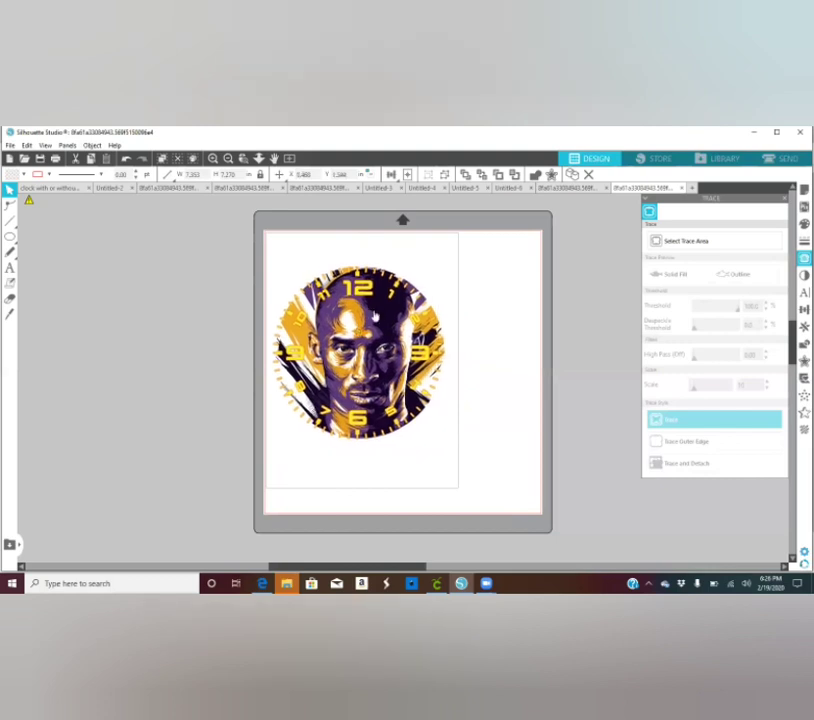
pyautogui.press('Left')
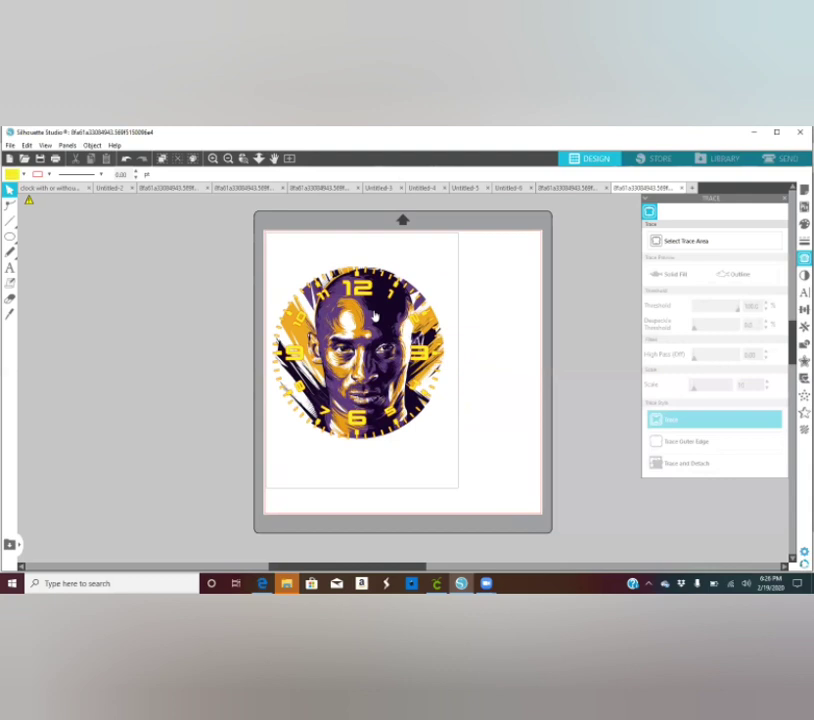